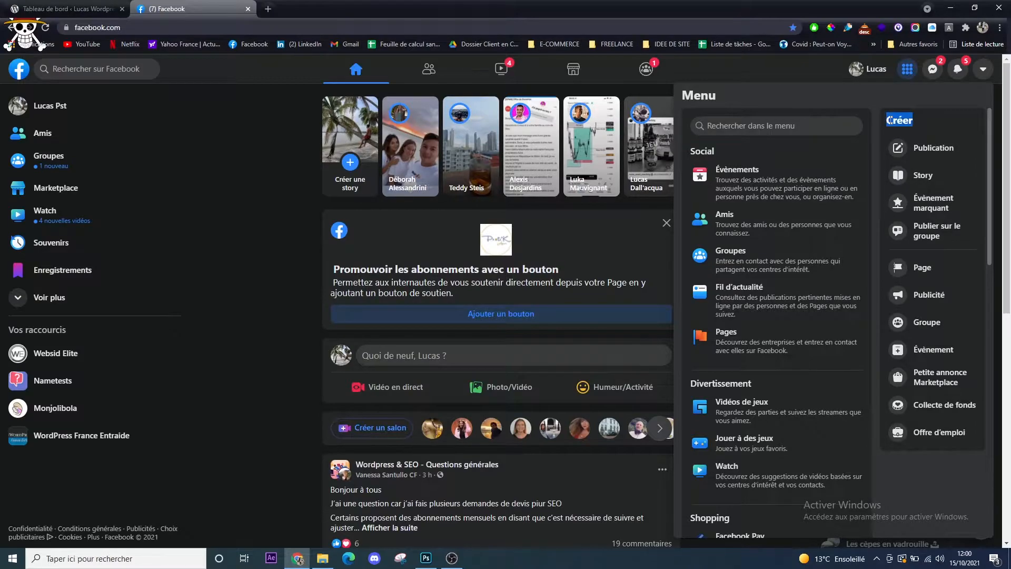
# Step: Start creating a new Facebook Page and name it "Lucas Wordpress"
pyautogui.click(913, 268)
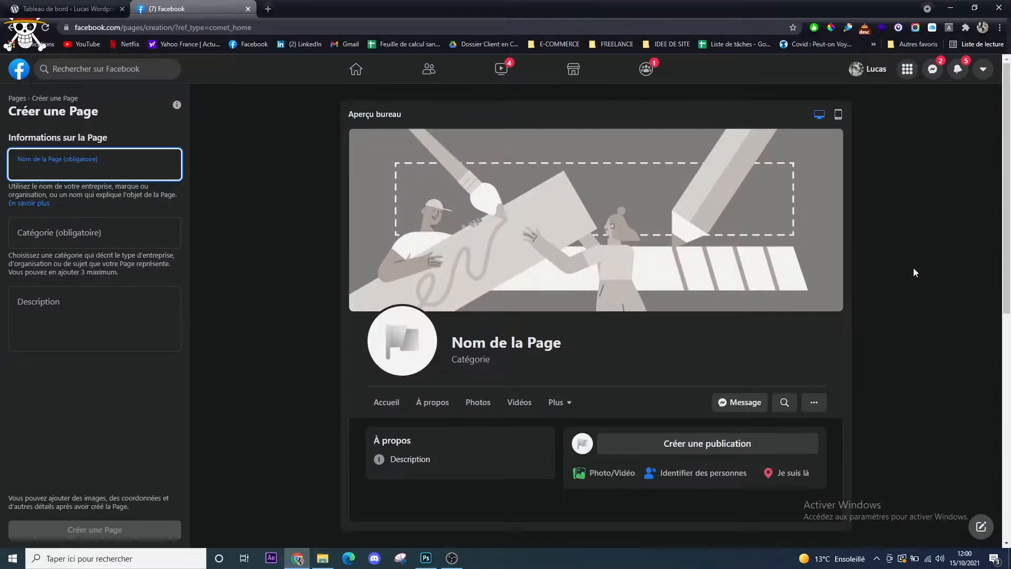
pyautogui.write('Luxa')
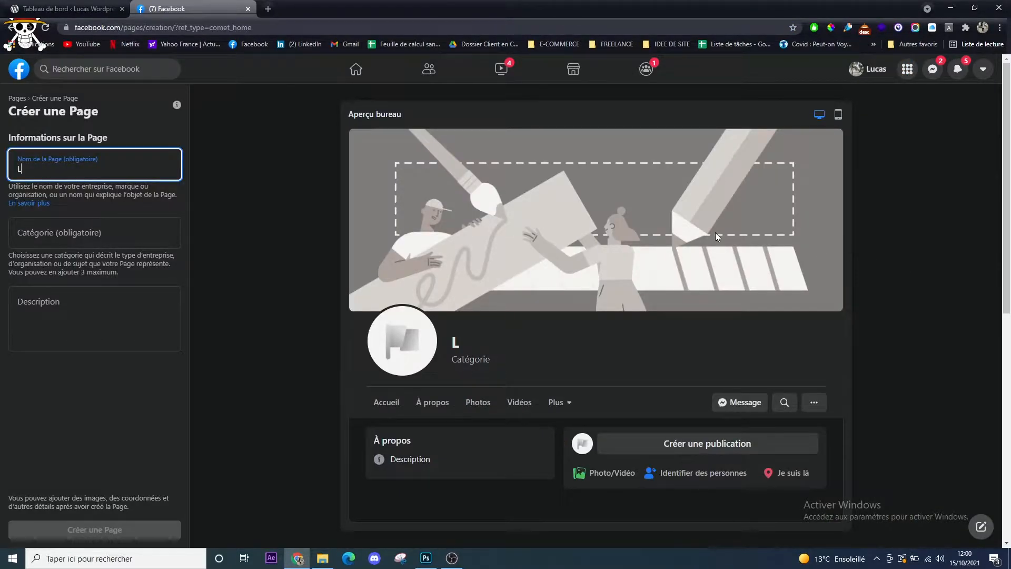
pyautogui.press('BackSpace')
pyautogui.write('cas Wordpress')
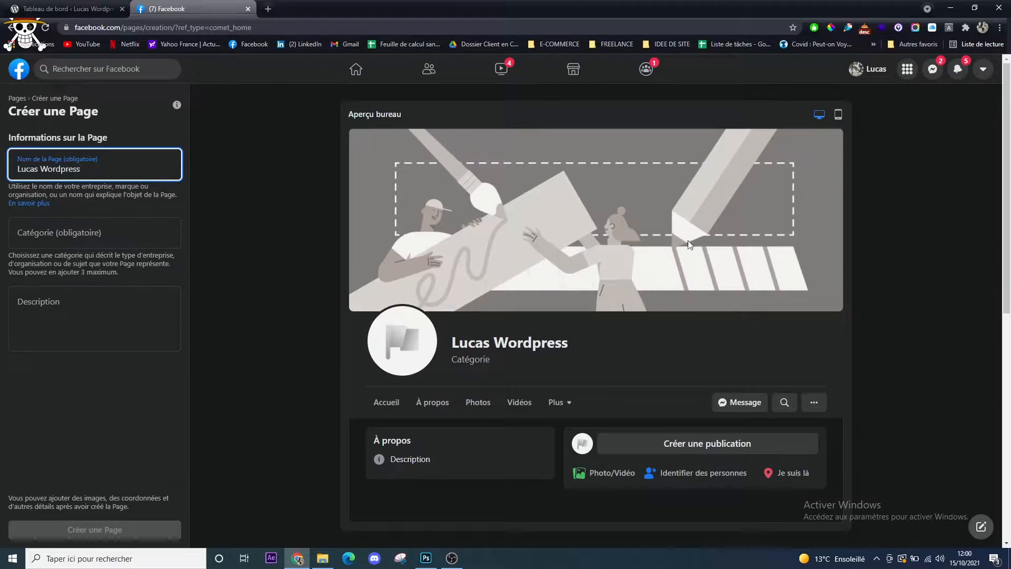
pyautogui.click(157, 223)
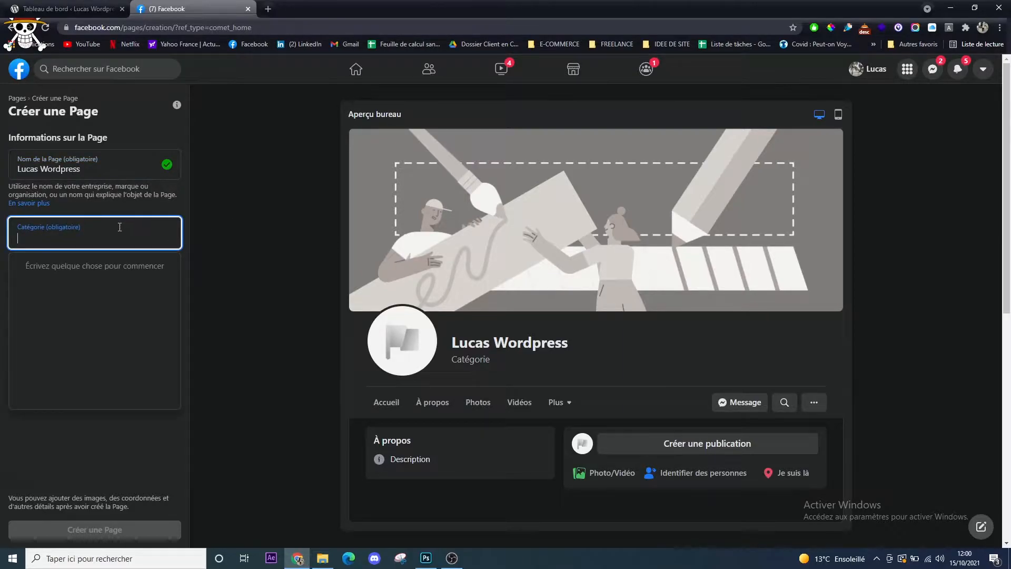
pyautogui.write('wordpre')
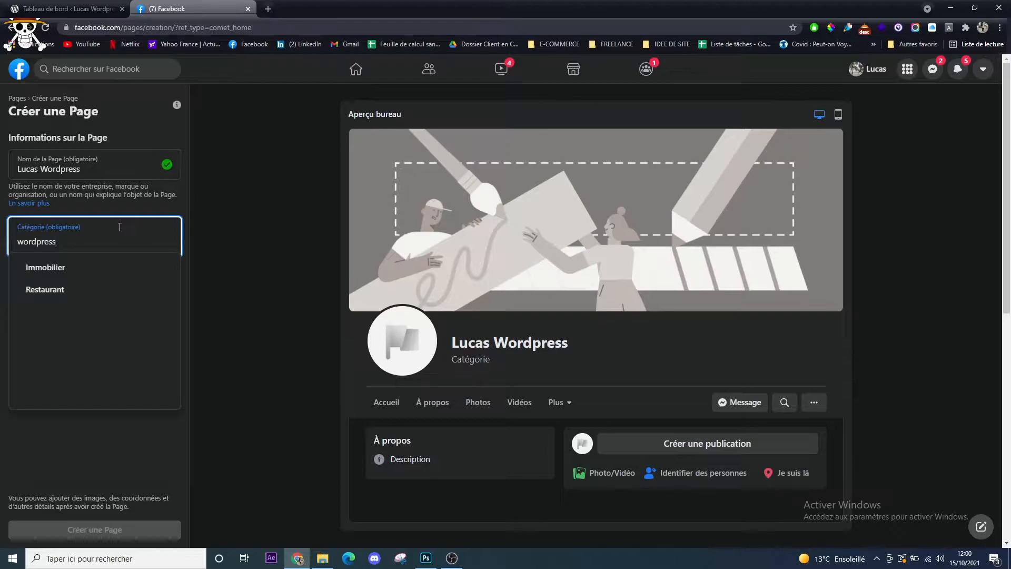
pyautogui.write('s')
pyautogui.press('BackSpace')
pyautogui.press('BackSpace')
pyautogui.press('BackSpace')
pyautogui.press('BackSpace')
pyautogui.press('BackSpace')
pyautogui.press('BackSpace')
pyautogui.press('BackSpace')
pyautogui.press('BackSpace')
# Step: Set the page category to "Site internet éducatif" and create the page without a description
pyautogui.write('site inter')
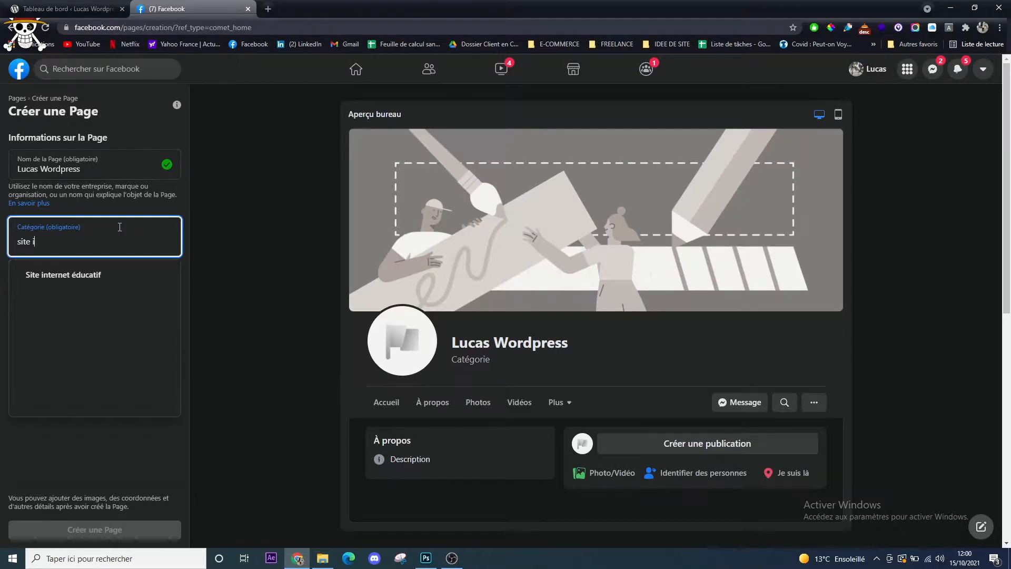
pyautogui.click(46, 275)
pyautogui.click(120, 355)
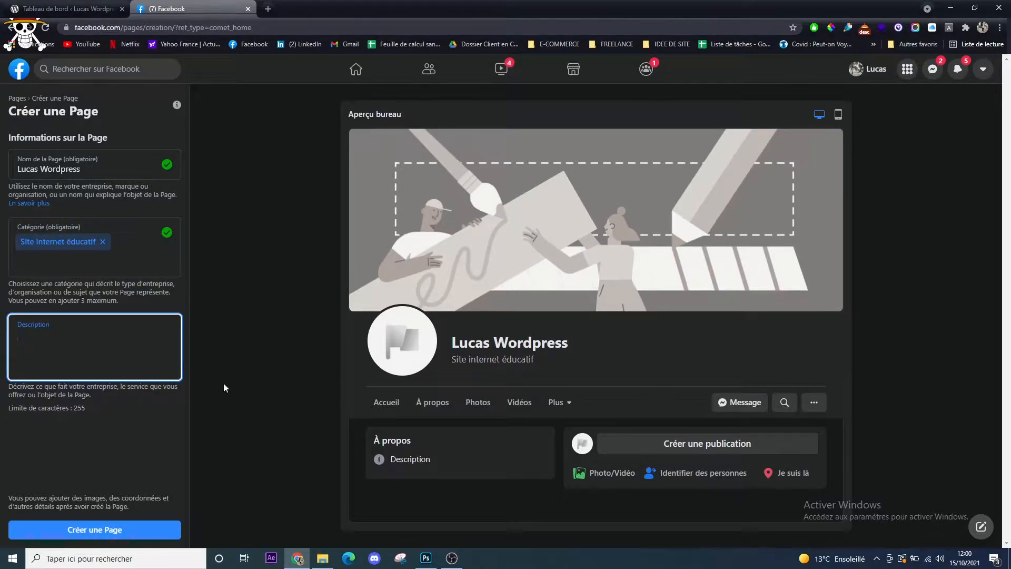
pyautogui.click(100, 531)
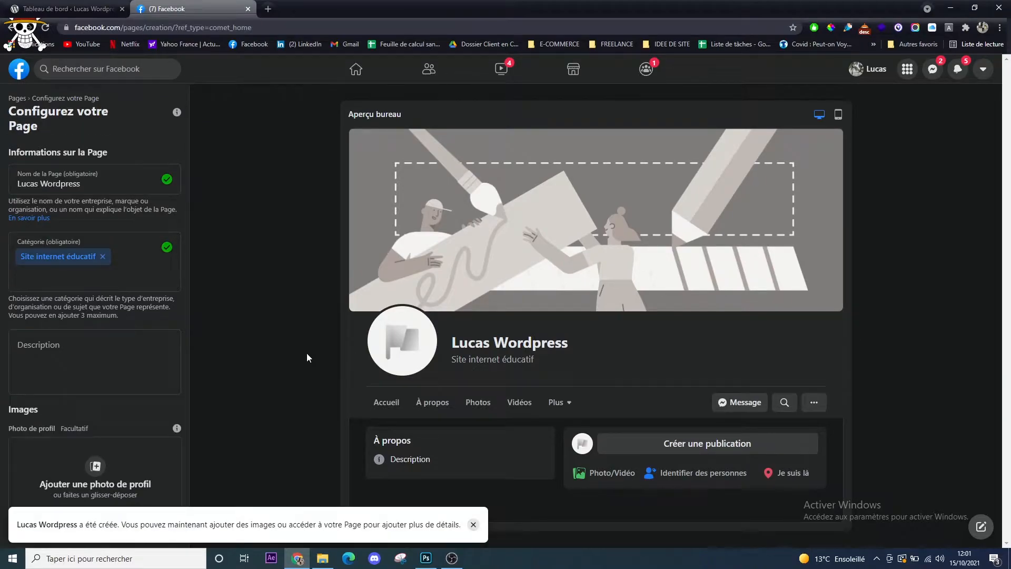
pyautogui.click(473, 525)
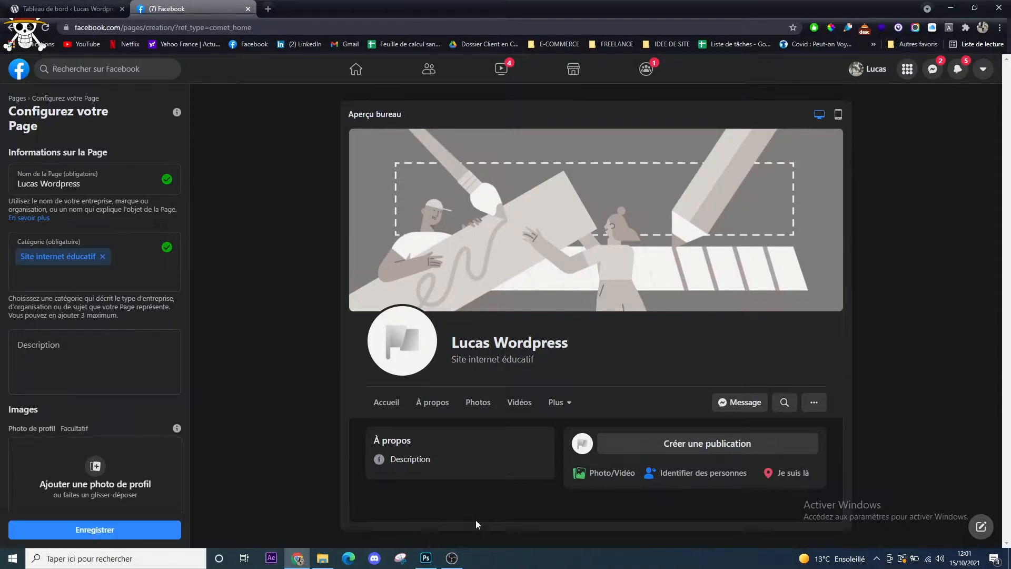
# Step: Save the page configuration without profile or cover photos and dismiss the dialog on the new page
pyautogui.scroll(-3, 46, 362)
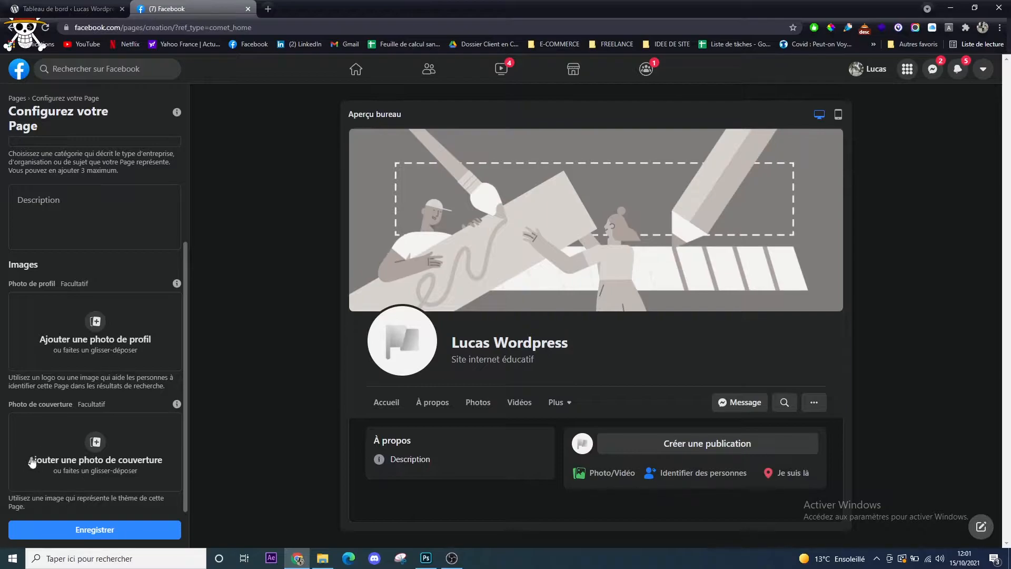
pyautogui.click(96, 530)
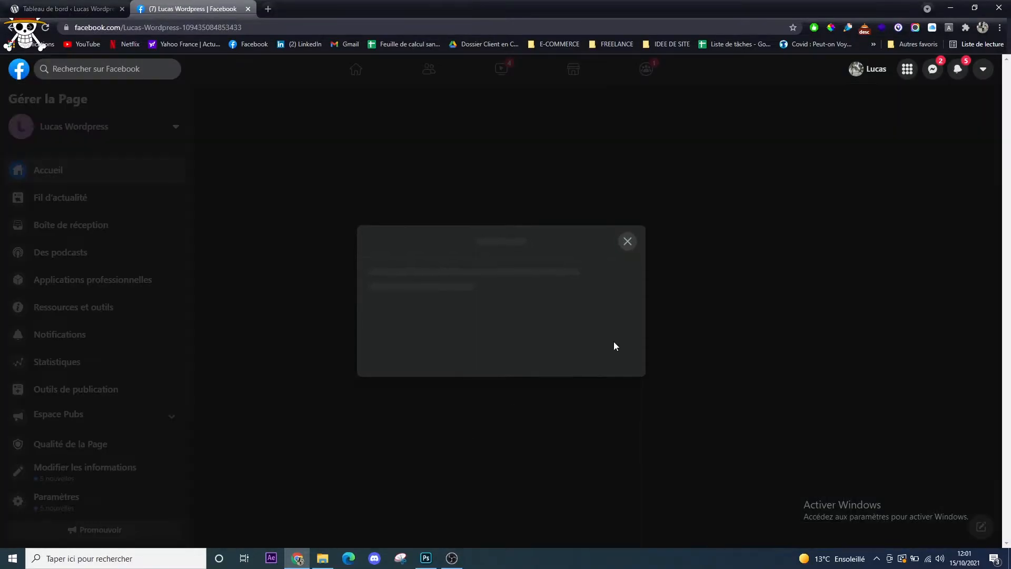
pyautogui.click(627, 242)
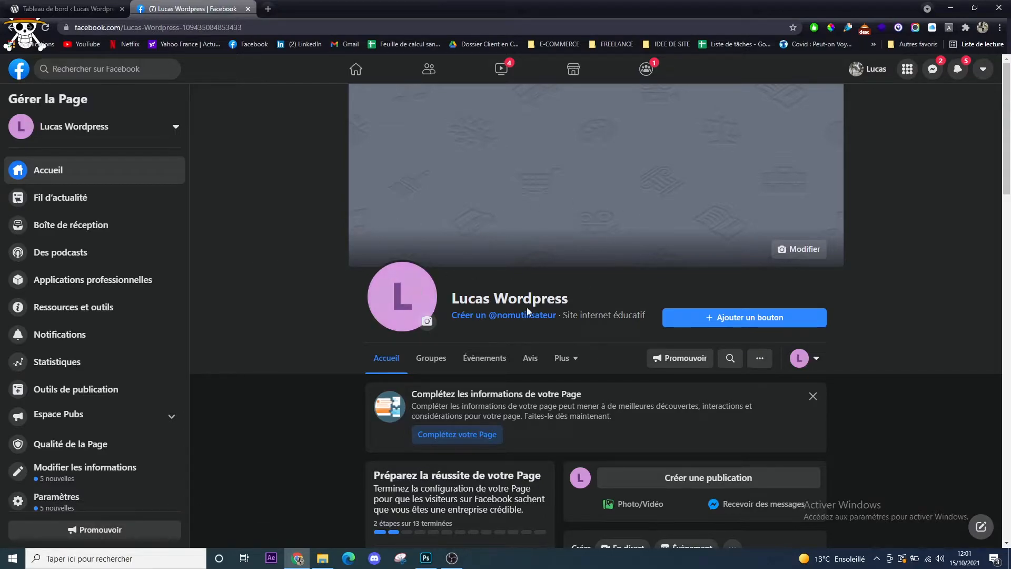
# Step: Switch to the WordPress dashboard and search the plugins available to add for "messenger"
pyautogui.click(25, 6)
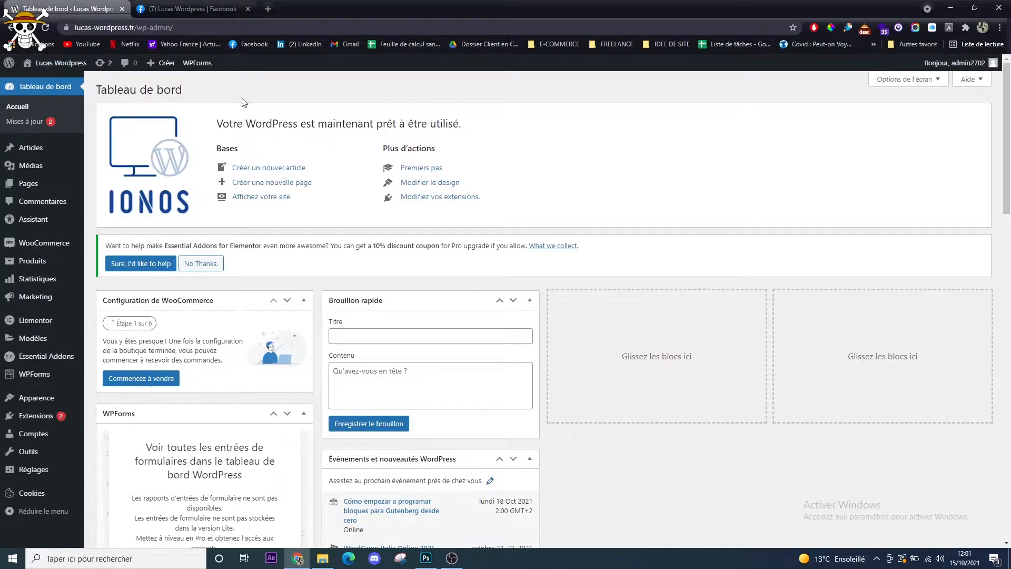
pyautogui.moveTo(33, 418)
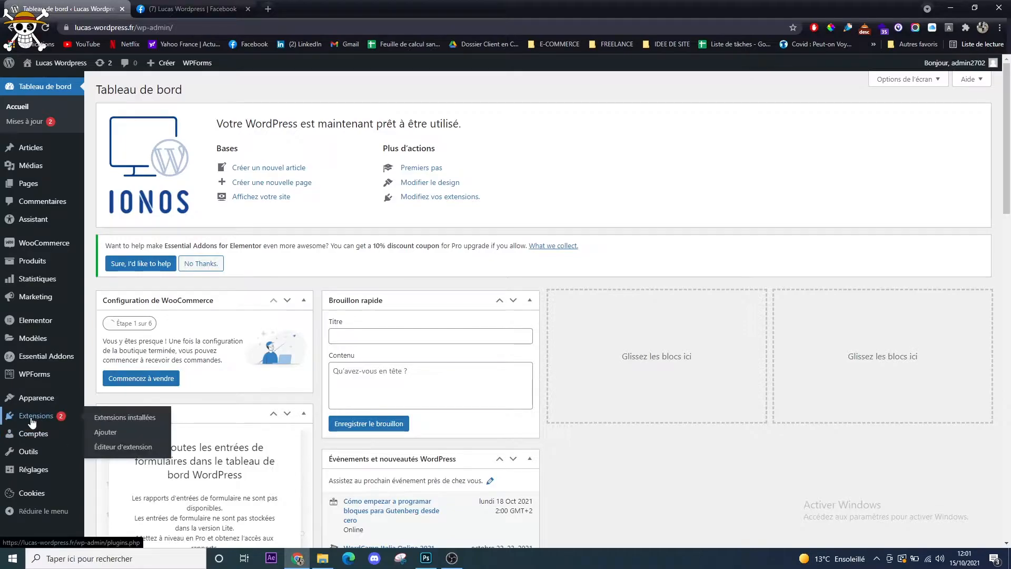
pyautogui.click(125, 434)
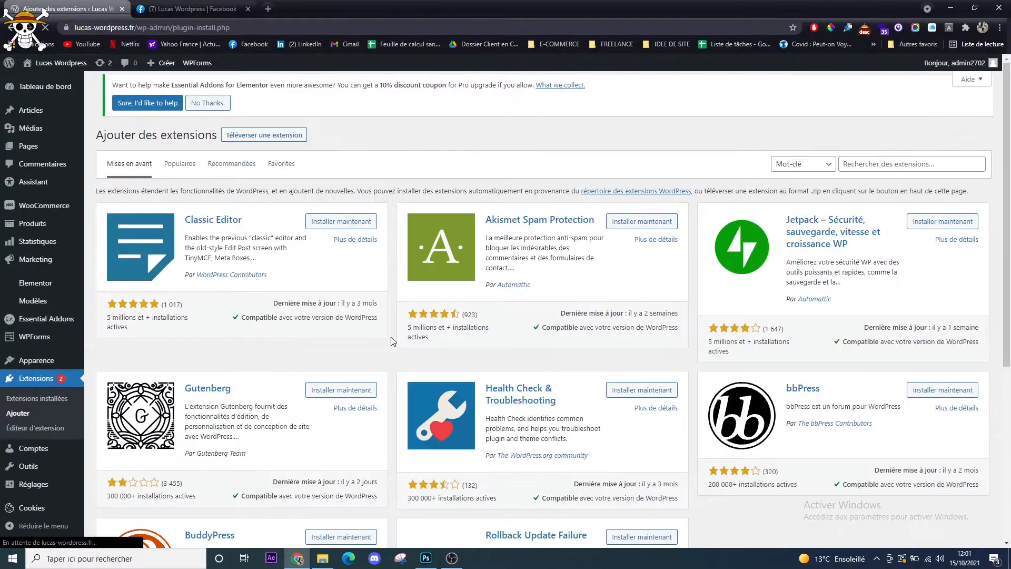
pyautogui.click(894, 165)
pyautogui.write('messe')
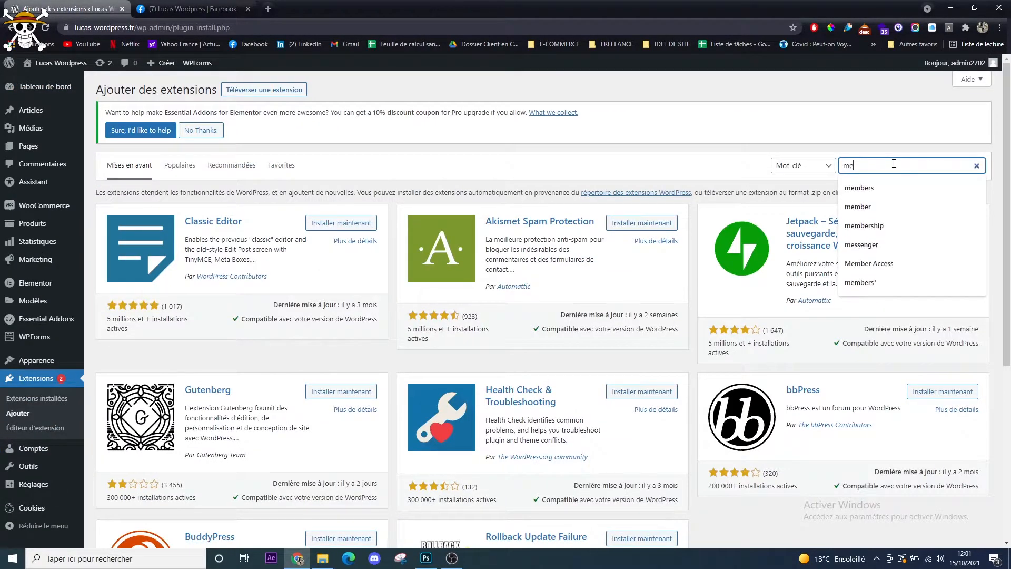
pyautogui.write('nger')
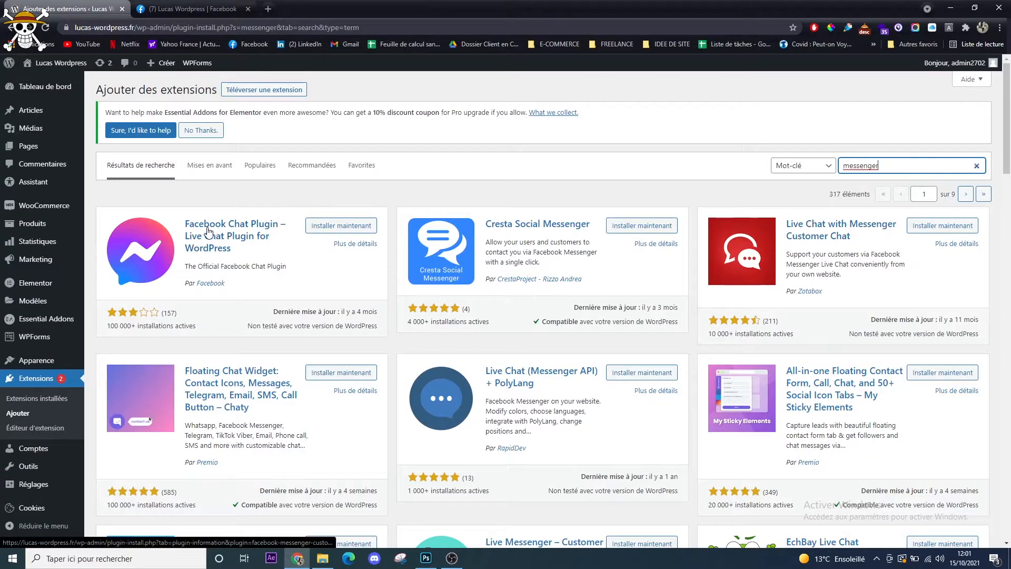
# Step: Install and activate "Facebook Chat Plugin – Live Chat Plugin for WordPress" and open its settings
pyautogui.click(341, 226)
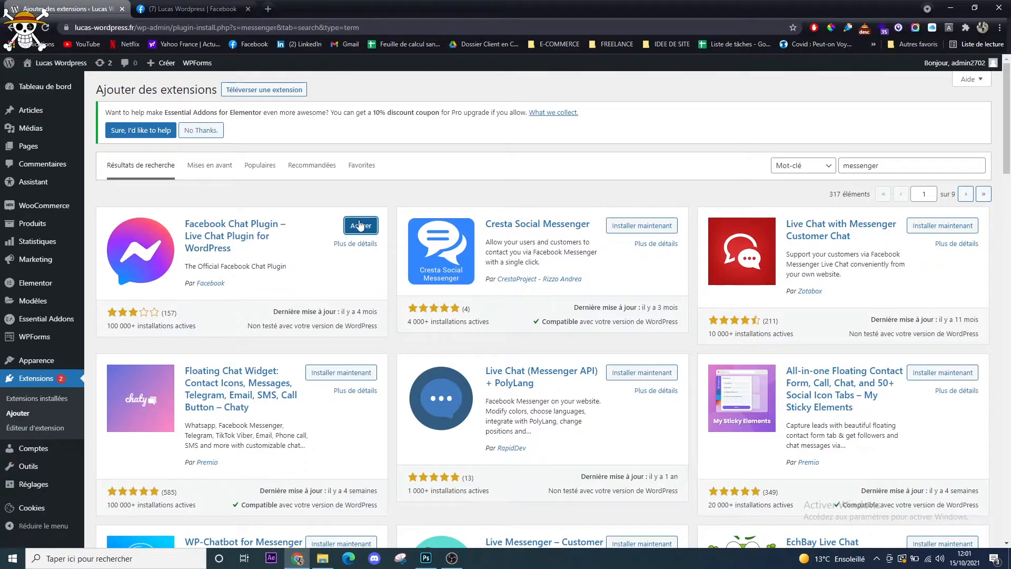
pyautogui.click(368, 226)
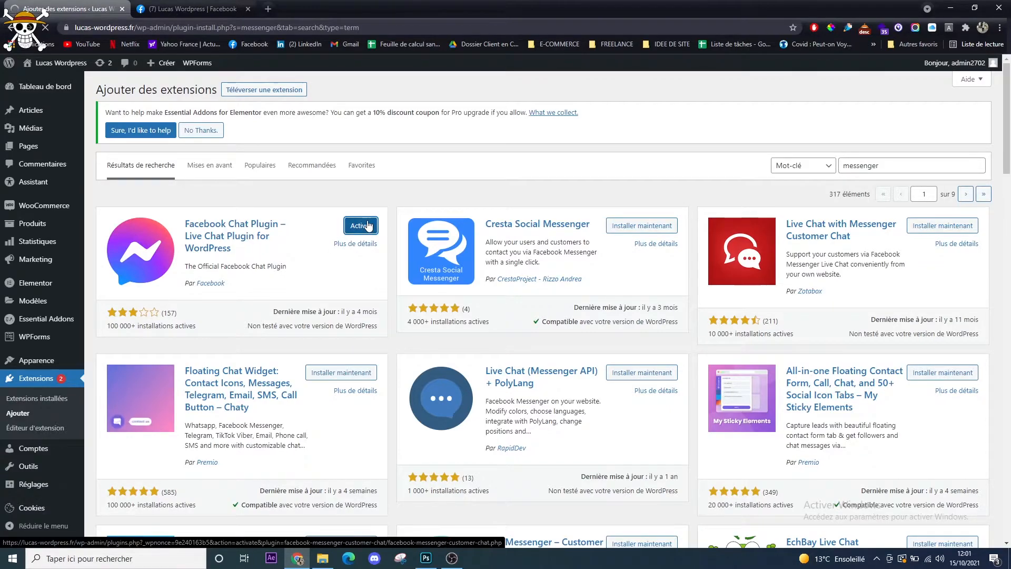
pyautogui.scroll(-4, 313, 233)
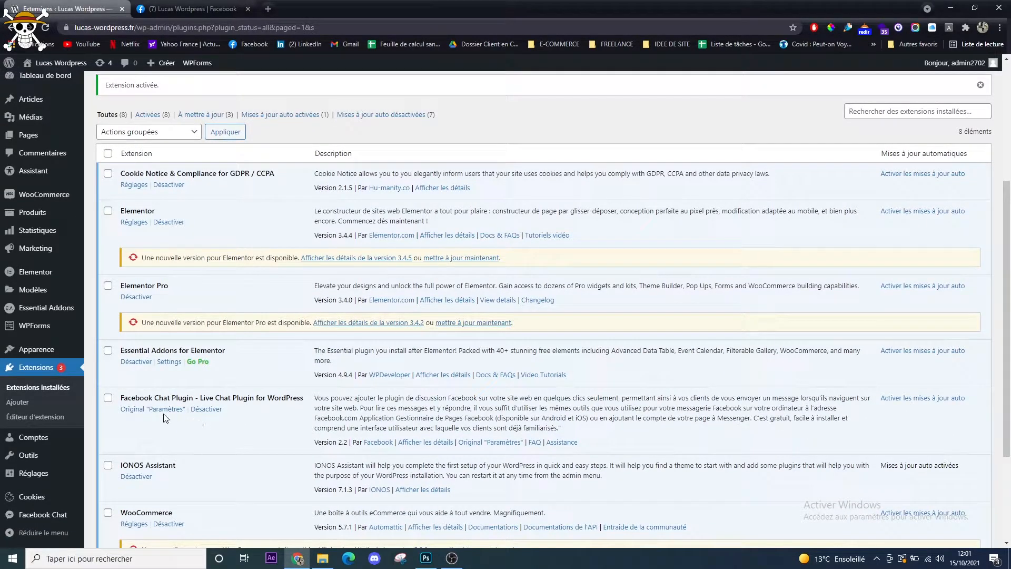
pyautogui.click(160, 415)
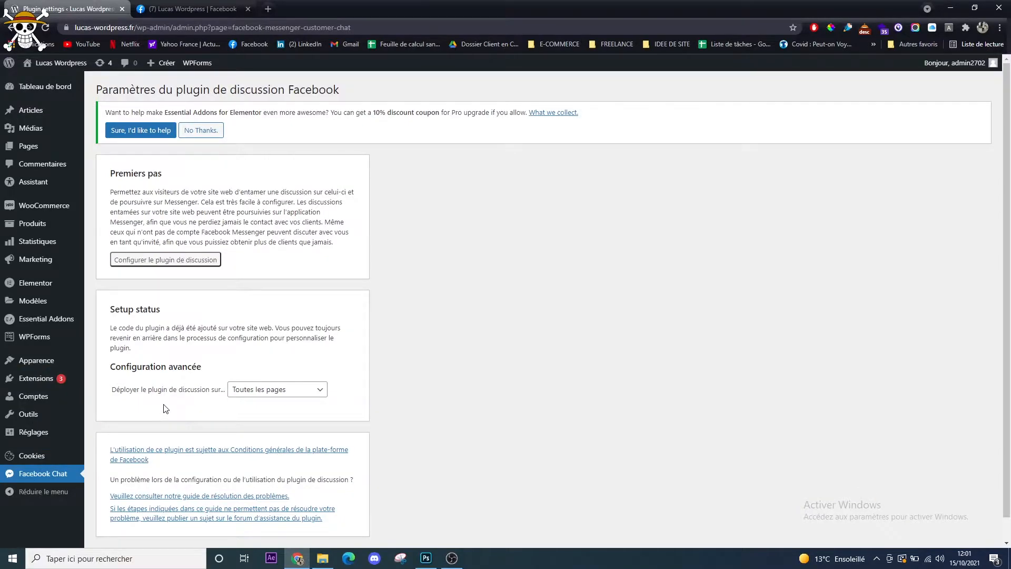
# Step: Launch the chat plugin configuration and connect it to the Lucas Wordpress page
pyautogui.click(150, 261)
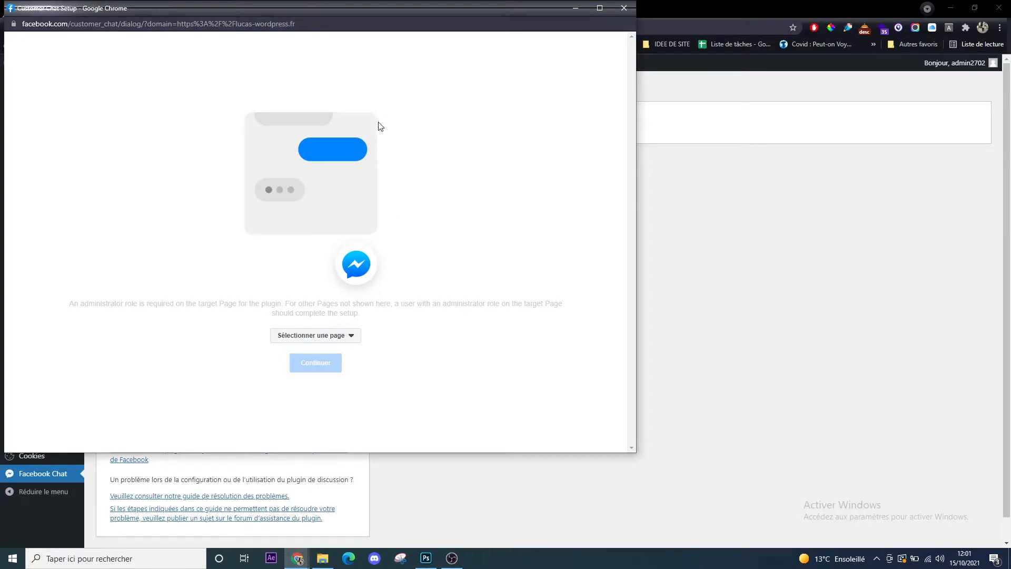
pyautogui.click(340, 336)
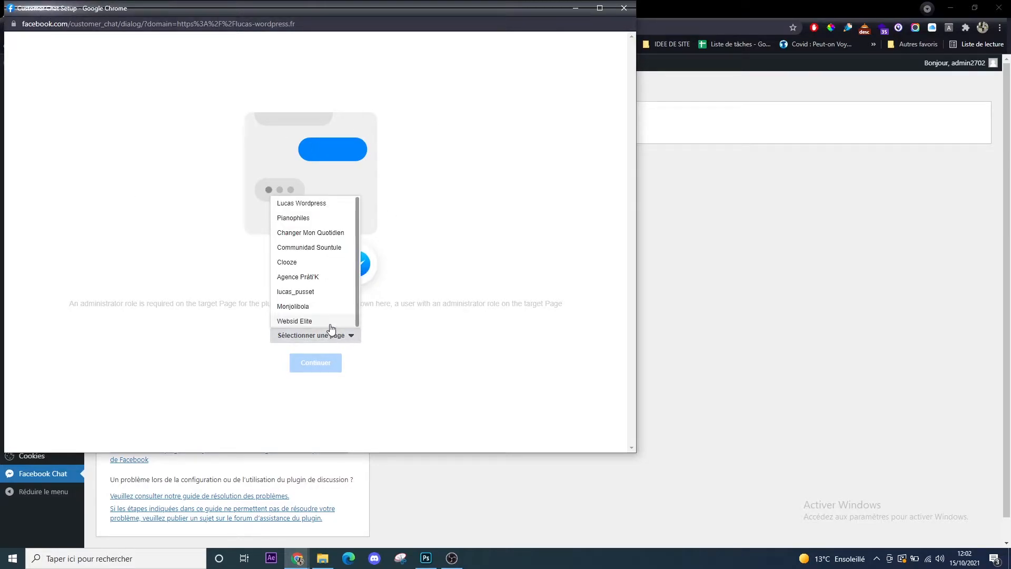
pyautogui.click(322, 205)
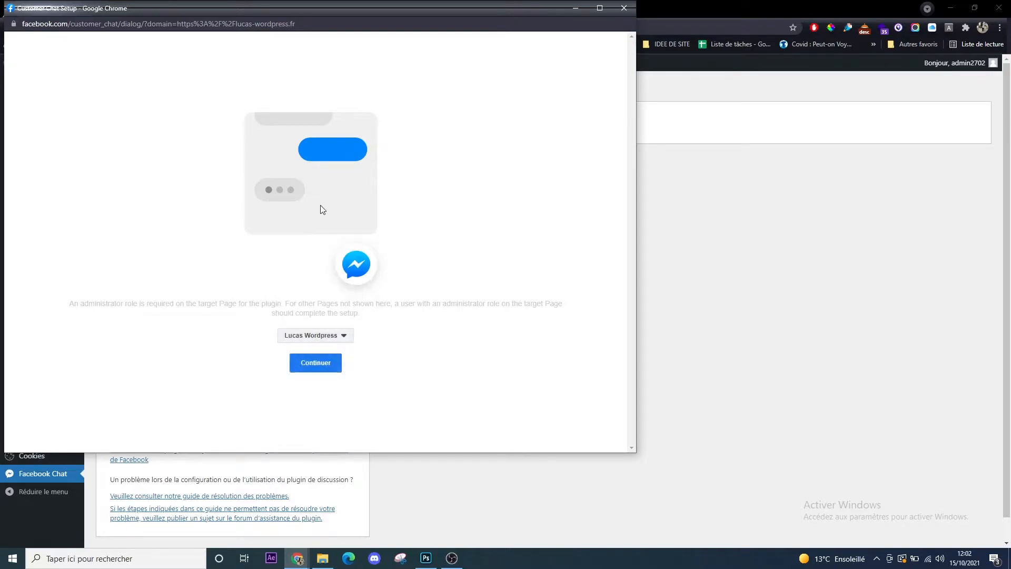
pyautogui.click(316, 367)
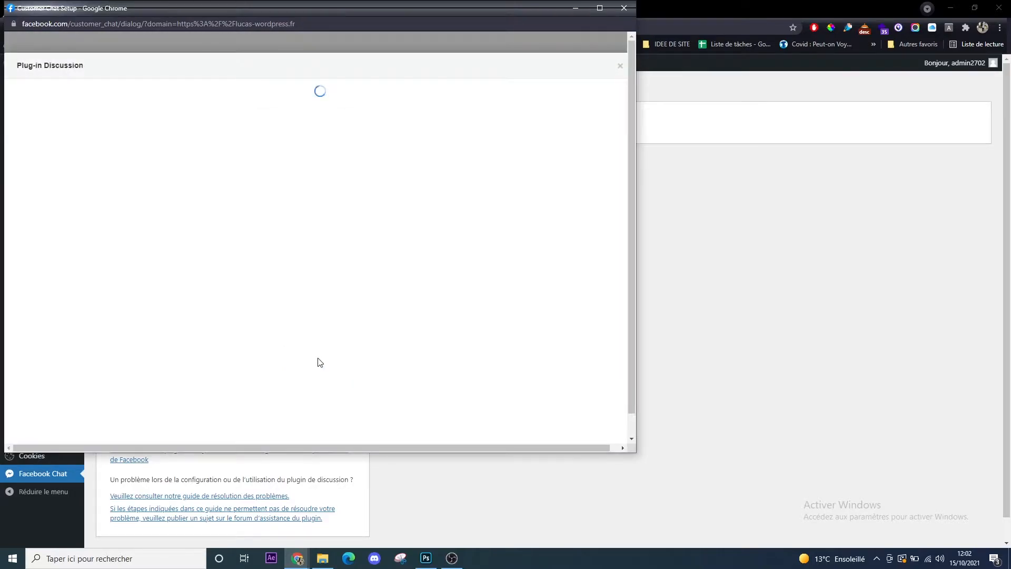
# Step: Go through the chat plugin's three-part introductory tour and leave it
pyautogui.click(453, 321)
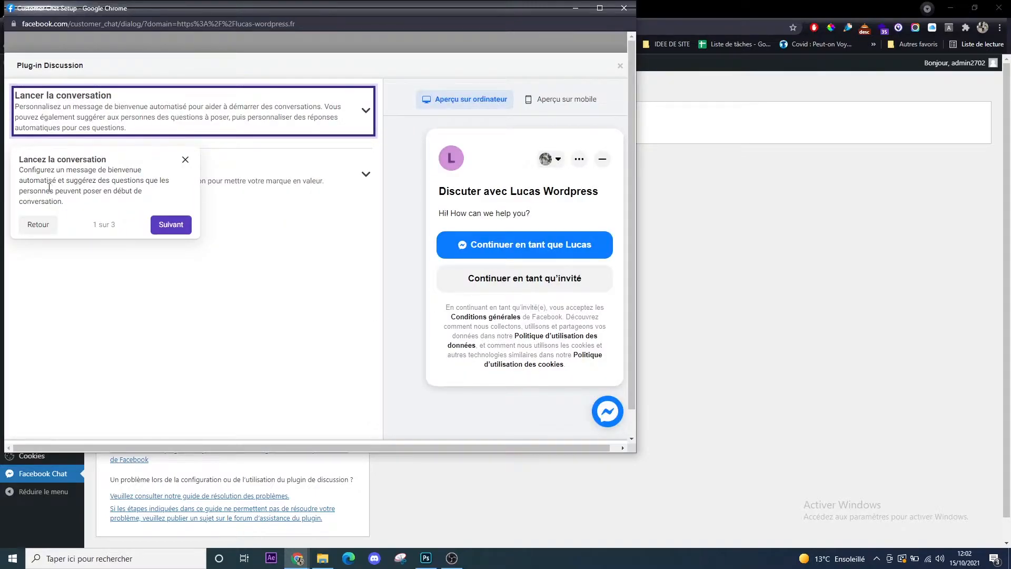
pyautogui.click(171, 224)
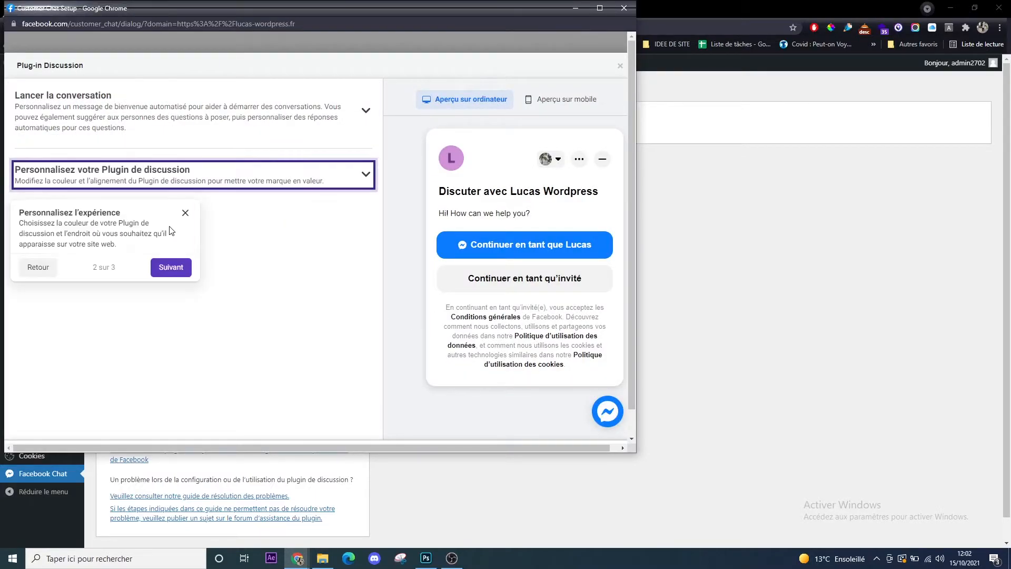
pyautogui.click(171, 267)
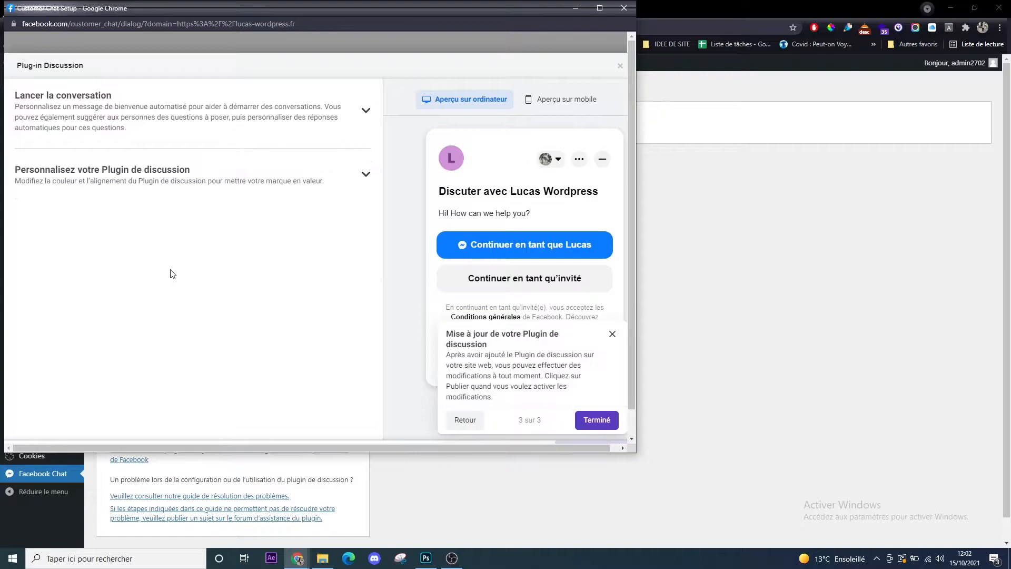
pyautogui.click(355, 111)
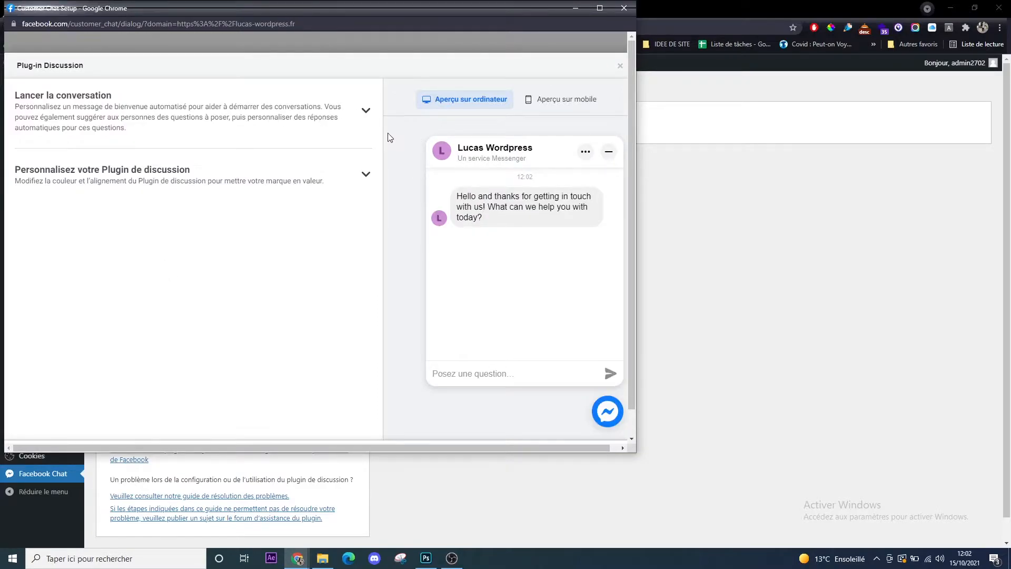
# Step: Expand the "Lancer la conversation" settings and copy the entire automated welcome message text
pyautogui.click(367, 110)
pyautogui.click(287, 200)
pyautogui.hotkey('ctrl', 'a')
pyautogui.hotkey('ctrl', 'c')
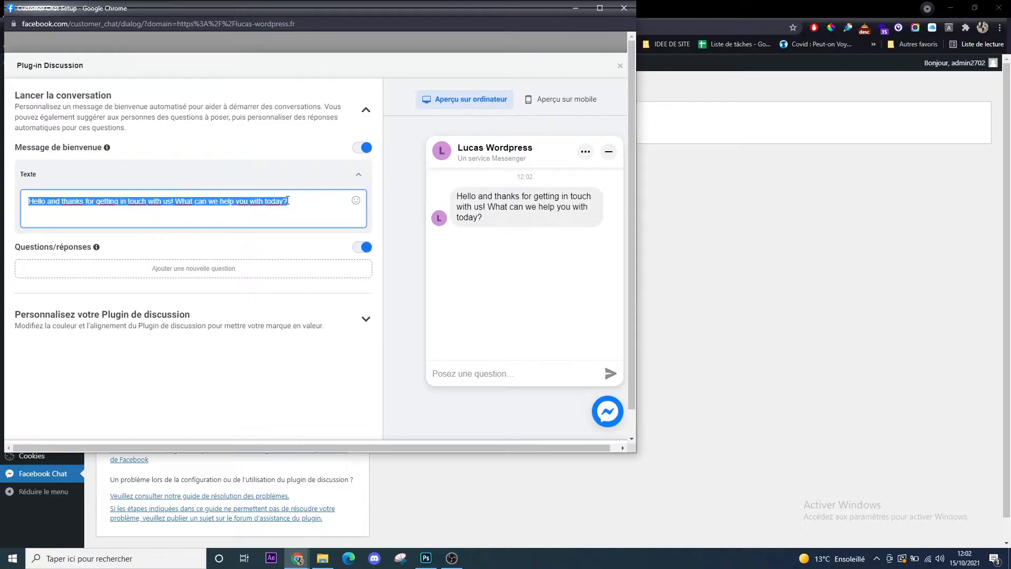
# Step: Open the DeepL translator in a new browser tab and dismiss its Windows app offer
pyautogui.click(701, 6)
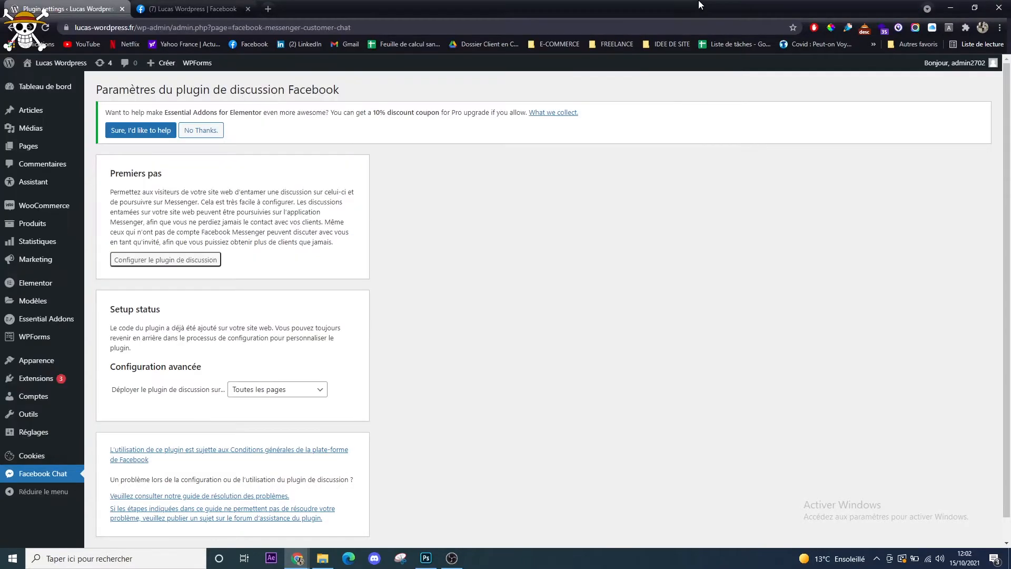
pyautogui.click(264, 9)
pyautogui.write('dee')
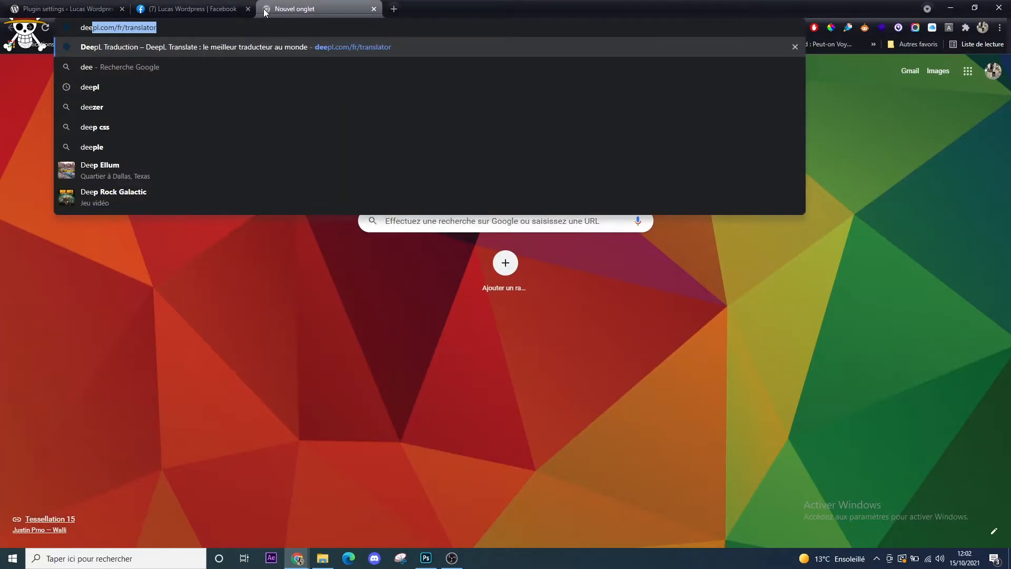
pyautogui.press('Return')
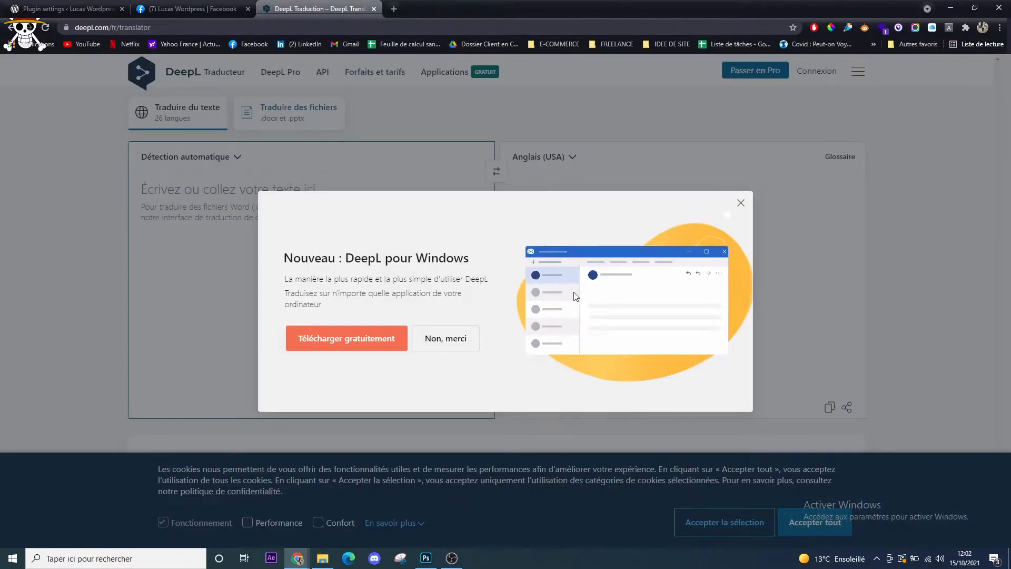
pyautogui.click(741, 203)
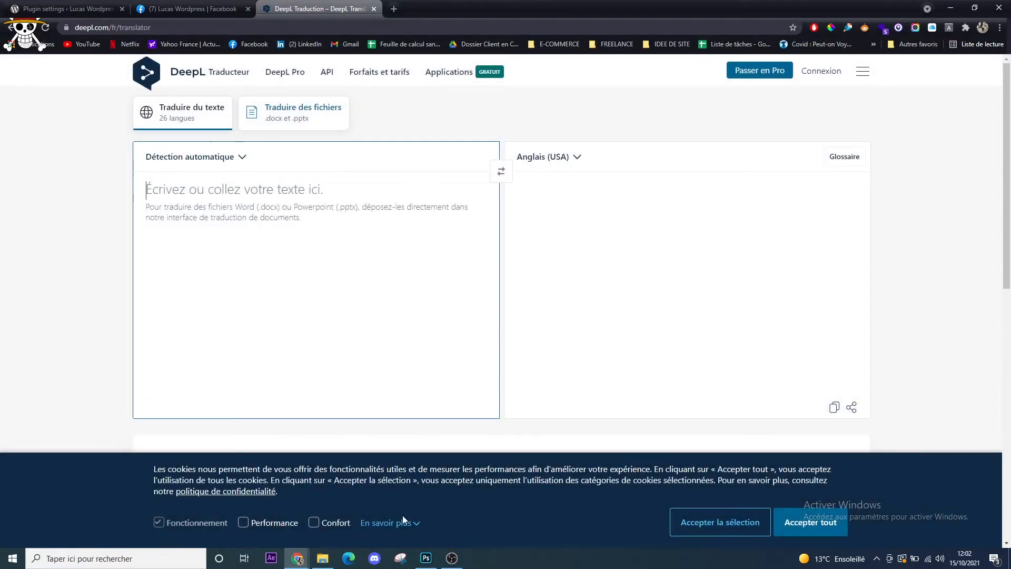
# Step: Translate the copied English welcome message into French in DeepL and copy the whole translation
pyautogui.moveTo(296, 553)
pyautogui.click(363, 503)
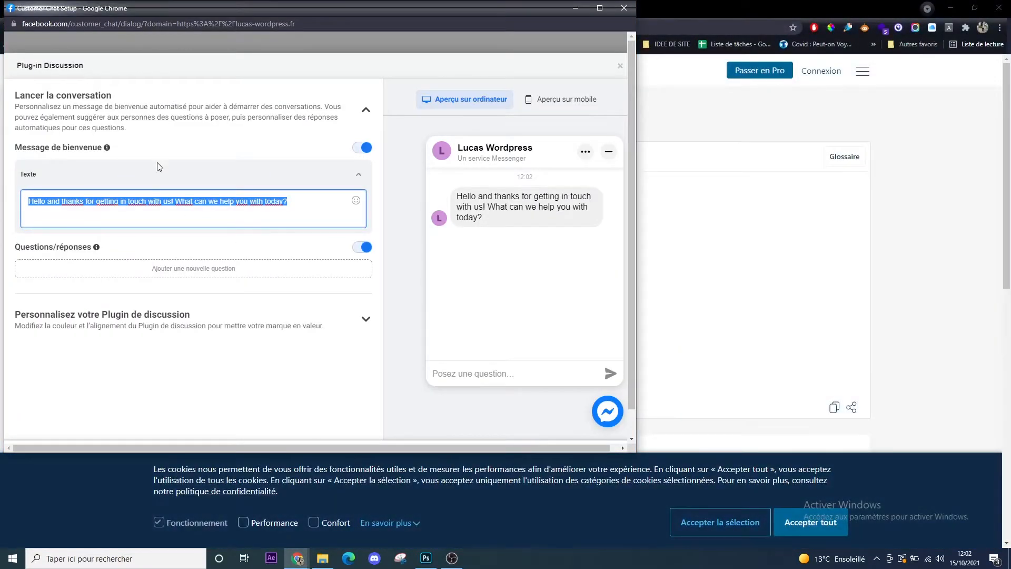
pyautogui.click(667, 225)
pyautogui.click(289, 219)
pyautogui.hotkey('ctrl', 'v')
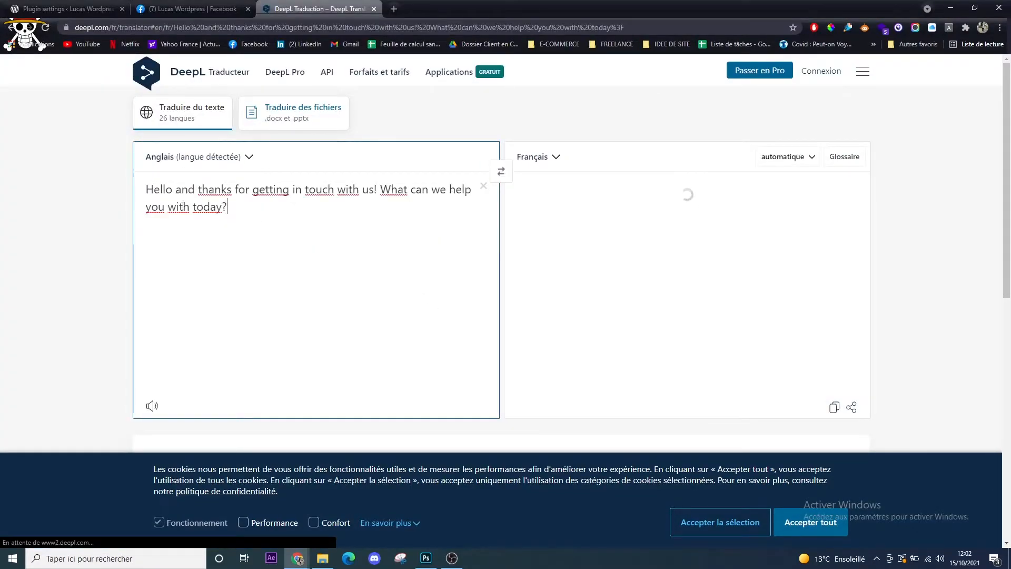
pyautogui.doubleClick(657, 203)
pyautogui.click(657, 203)
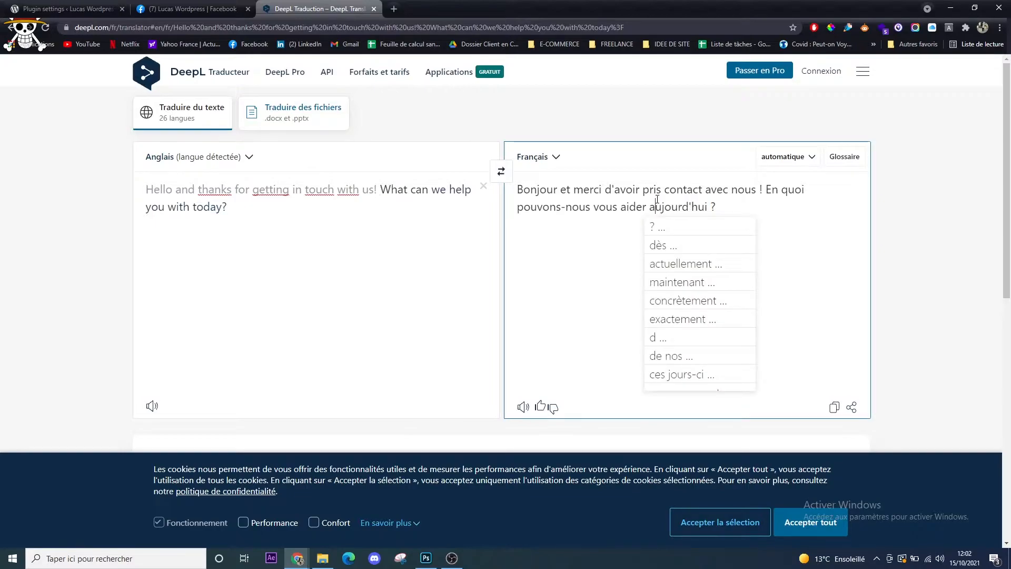
pyautogui.hotkey('ctrl', 'a')
pyautogui.hotkey('ctrl', 'c')
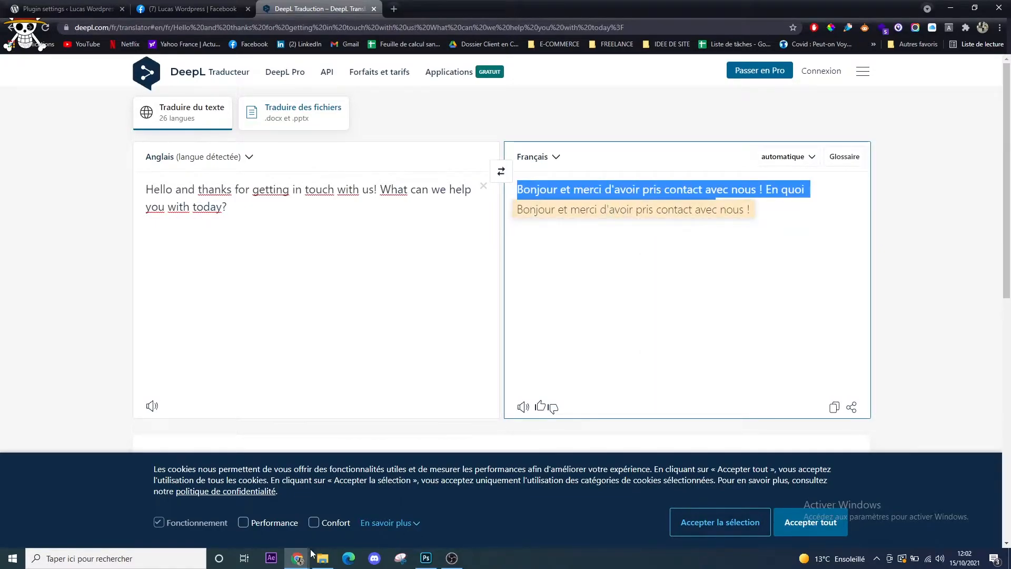
# Step: Replace the chat plugin's welcome message with "Bonjour et merci d'avoir pris contact avec nous ! En quoi pouvons-nous vous aider aujourd'hui ?"
pyautogui.moveTo(298, 559)
pyautogui.click(372, 512)
pyautogui.hotkey('ctrl', 'v')
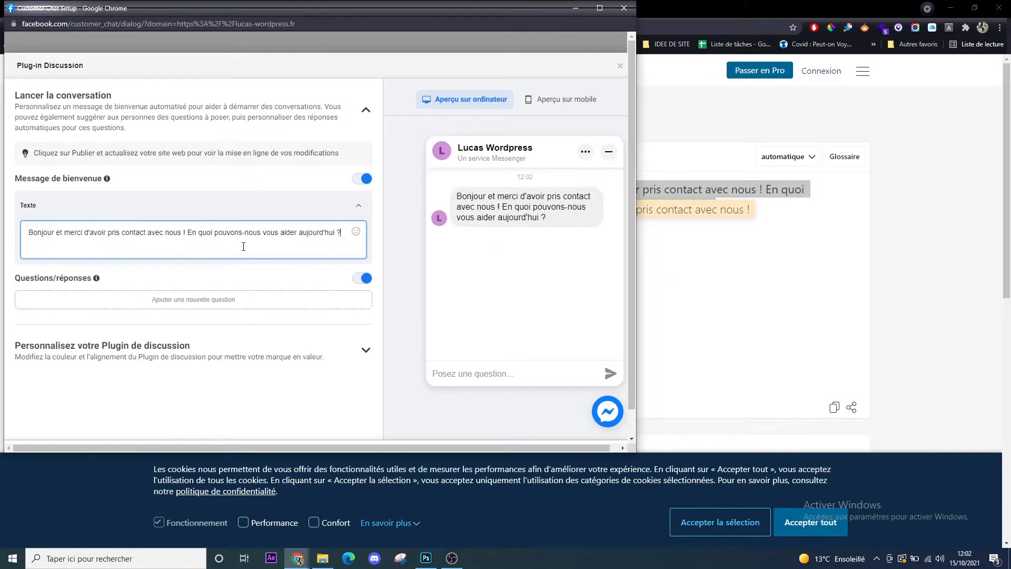
pyautogui.click(208, 305)
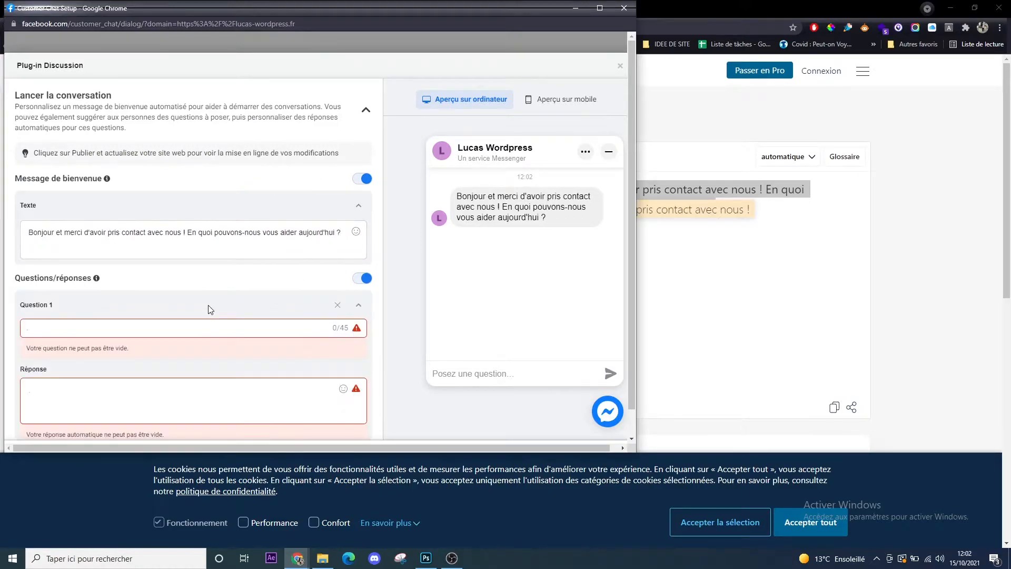
pyautogui.scroll(-1, 179, 264)
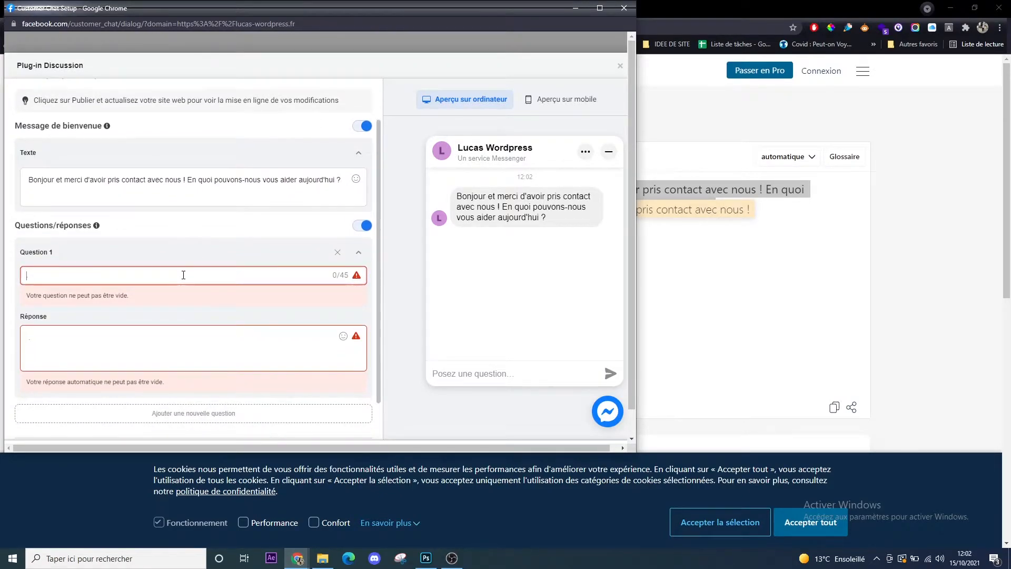
pyautogui.click(181, 357)
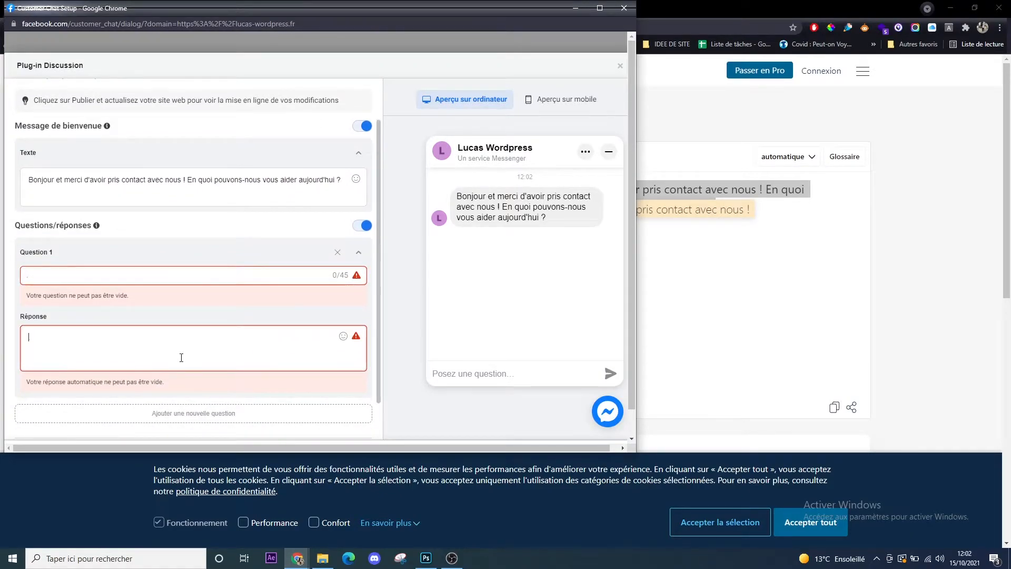
pyautogui.click(338, 252)
# Step: Turn off the Questions/réponses option and expand the "Personnalisez votre Plugin de discussion" settings
pyautogui.click(354, 278)
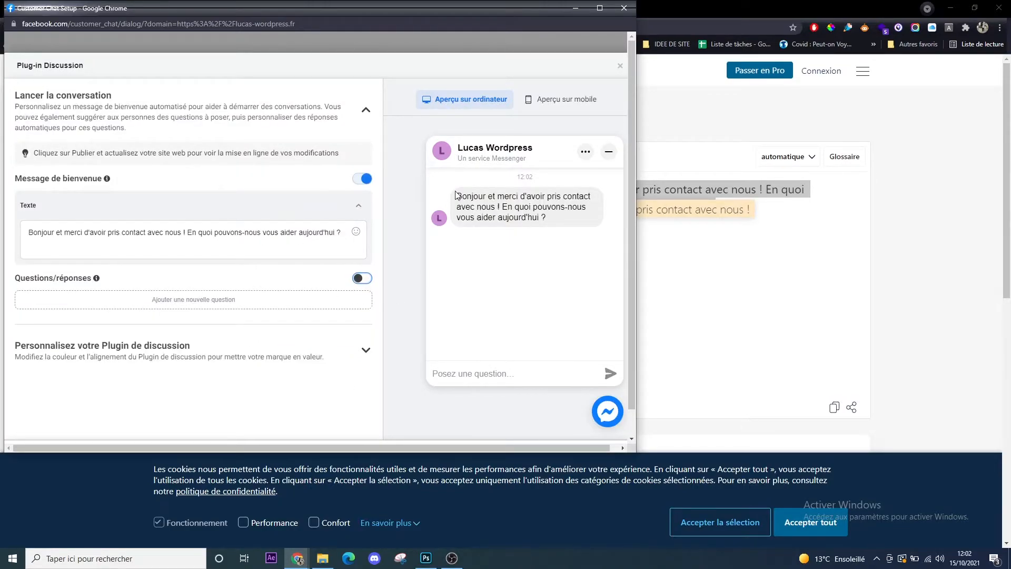
pyautogui.click(258, 358)
pyautogui.scroll(-2, 342, 344)
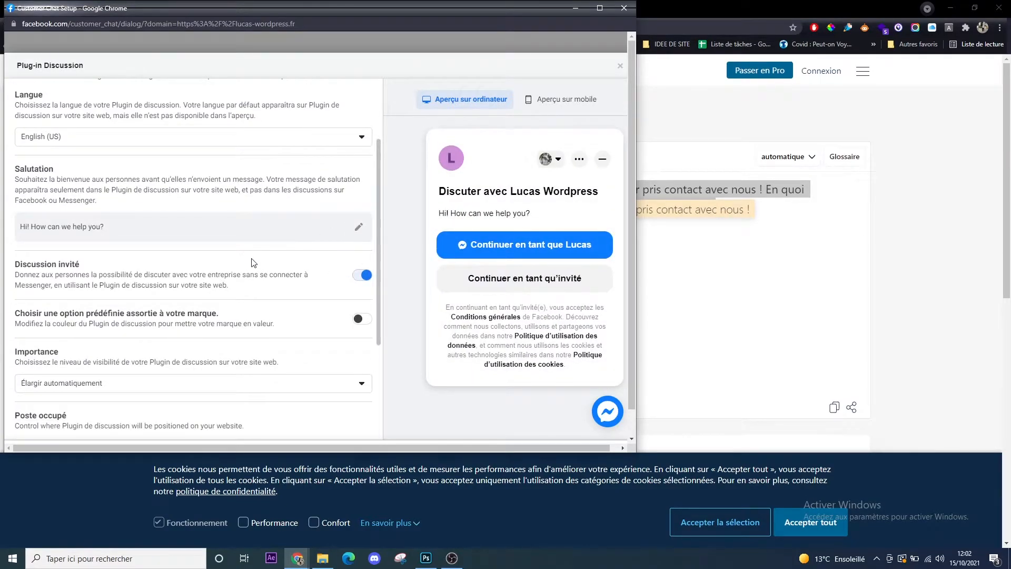
pyautogui.scroll(-1, 368, 251)
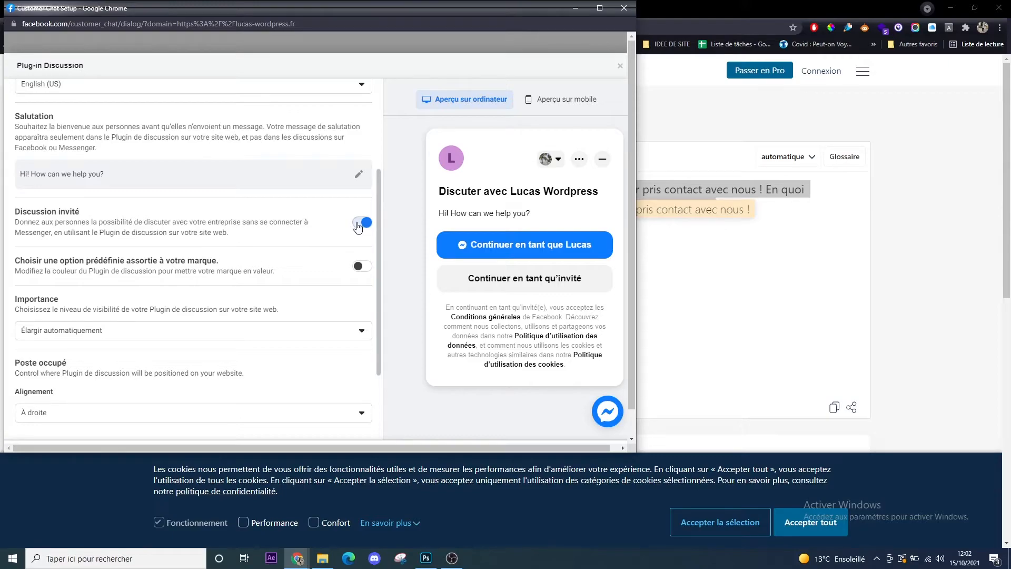
# Step: Turn the "Discussion invité" option off and back on to compare the chat preview
pyautogui.click(361, 223)
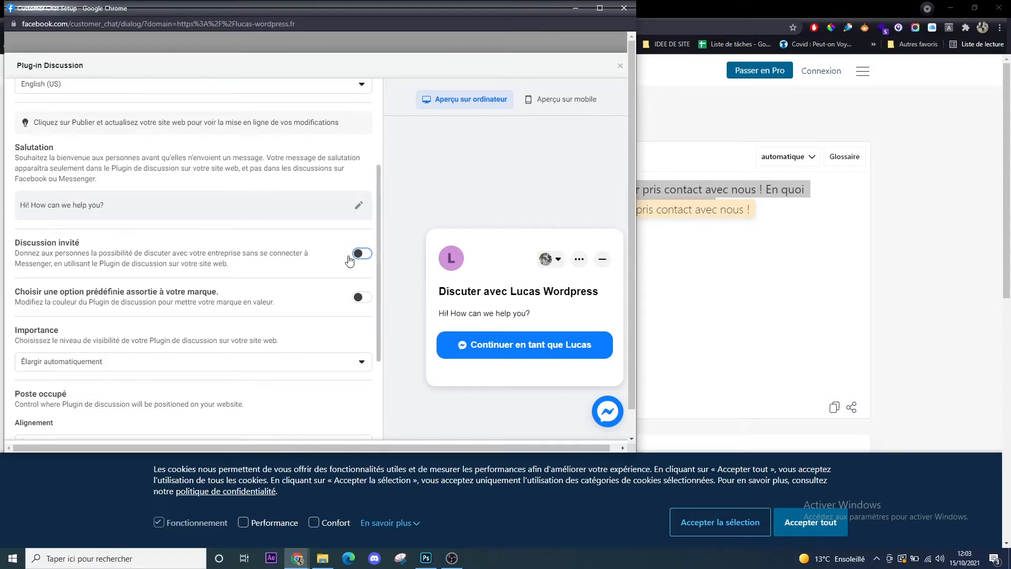
pyautogui.click(361, 254)
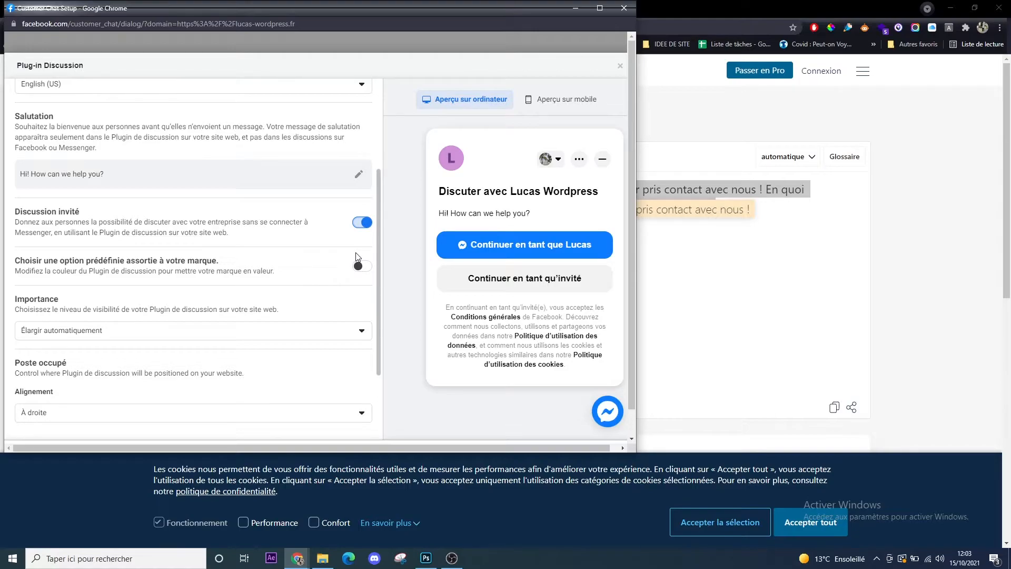
pyautogui.scroll(-2, 253, 289)
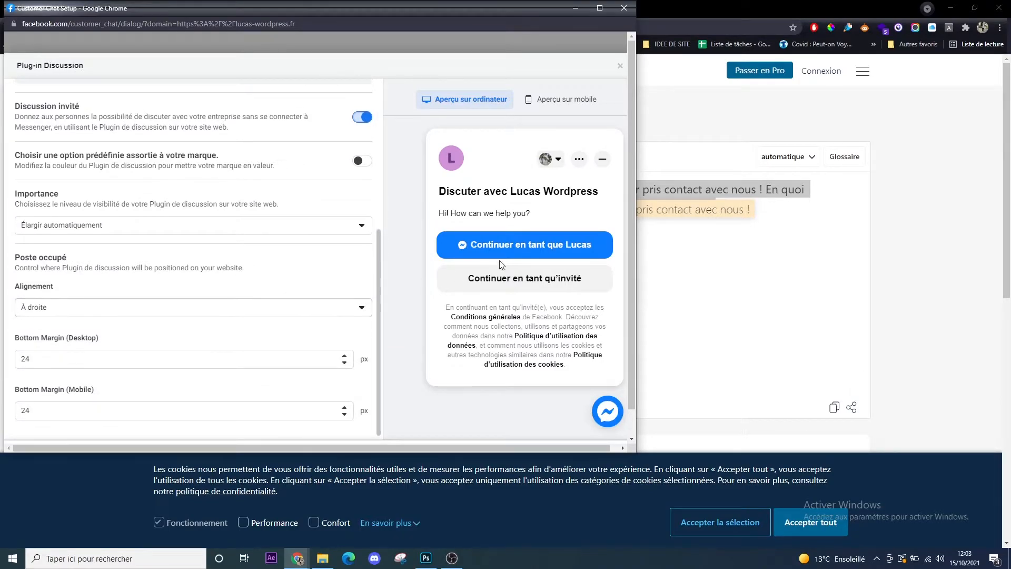
pyautogui.scroll(5, 188, 168)
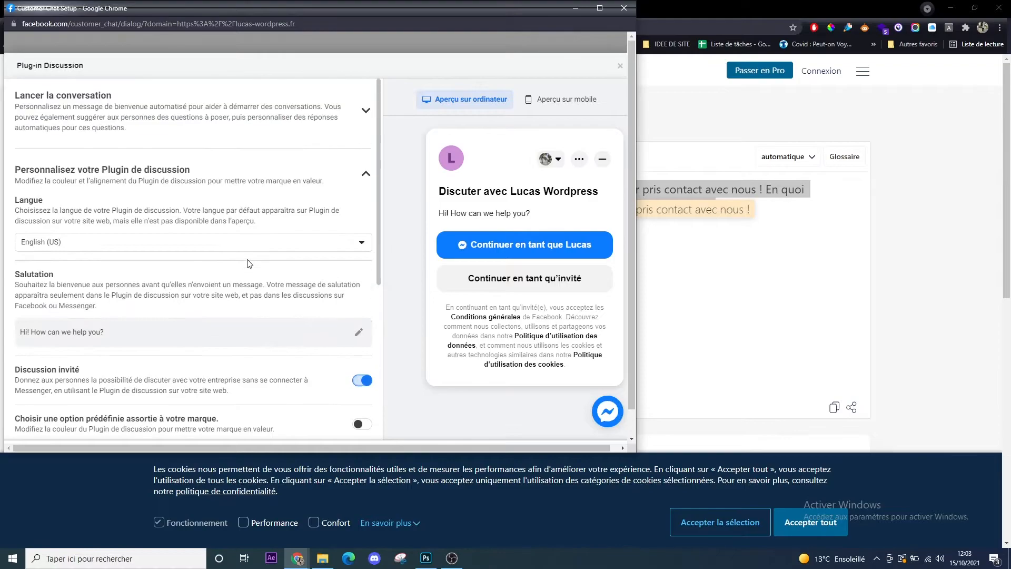
# Step: Recheck the conversation settings, reopen the plugin customization settings and set the chat language to Français (France)
pyautogui.click(366, 113)
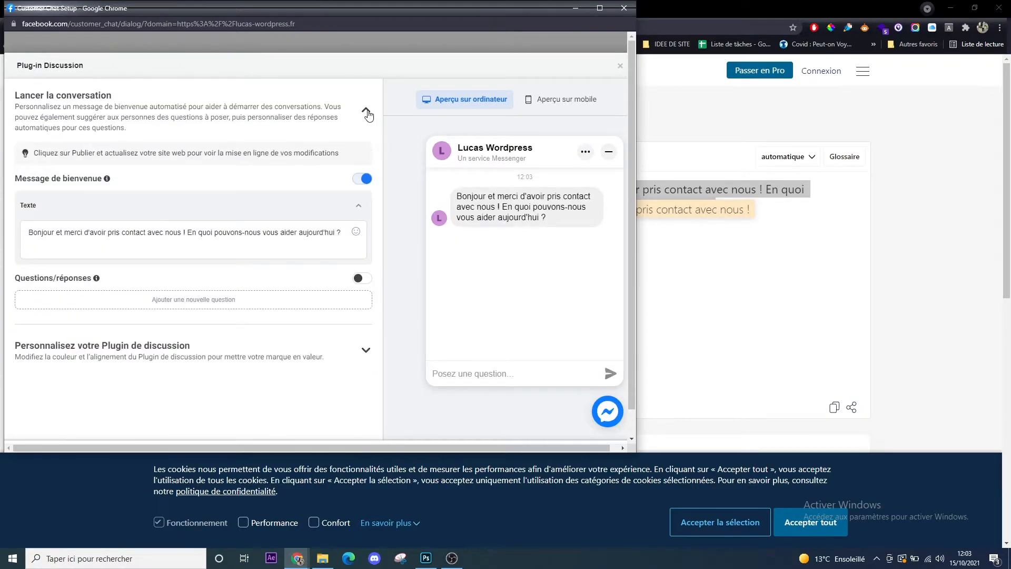
pyautogui.click(367, 112)
pyautogui.click(359, 176)
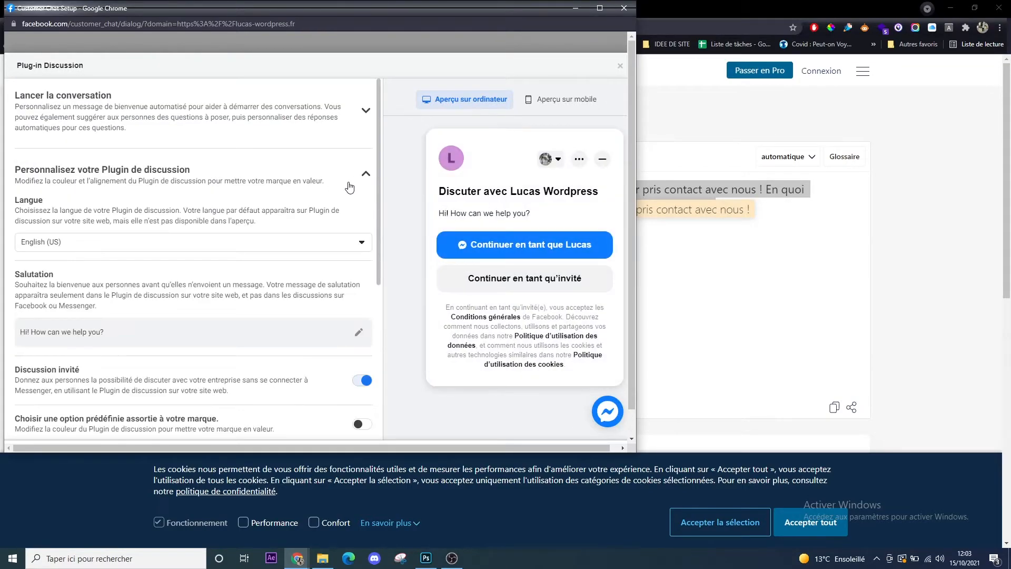
pyautogui.click(210, 252)
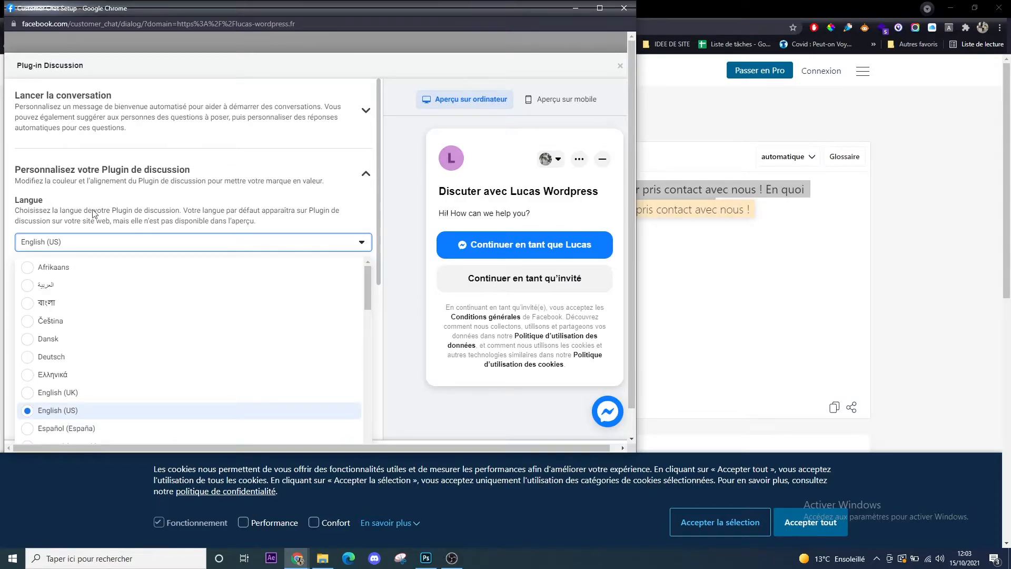
pyautogui.scroll(-3, 71, 268)
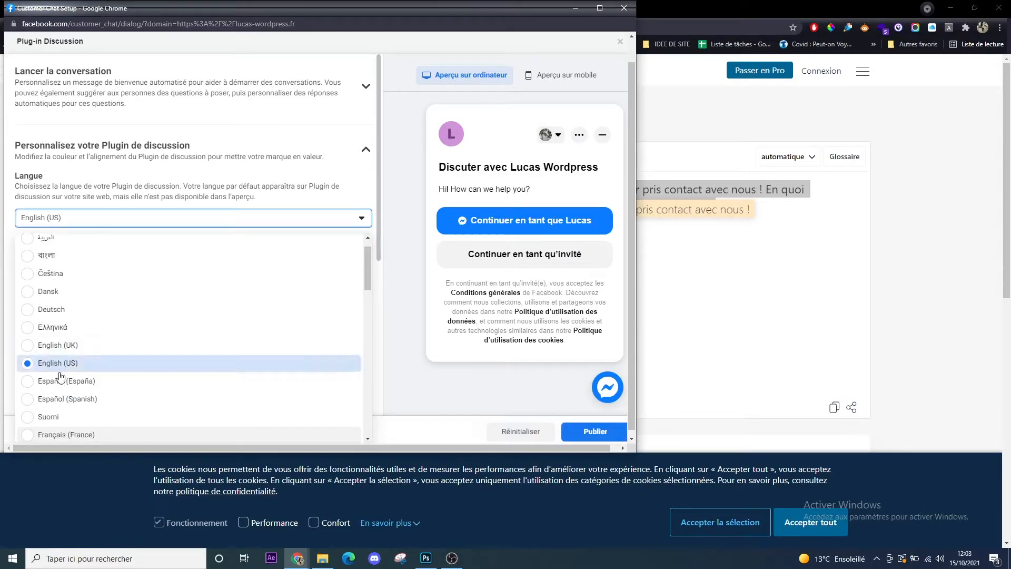
pyautogui.scroll(-1, 77, 367)
pyautogui.click(81, 330)
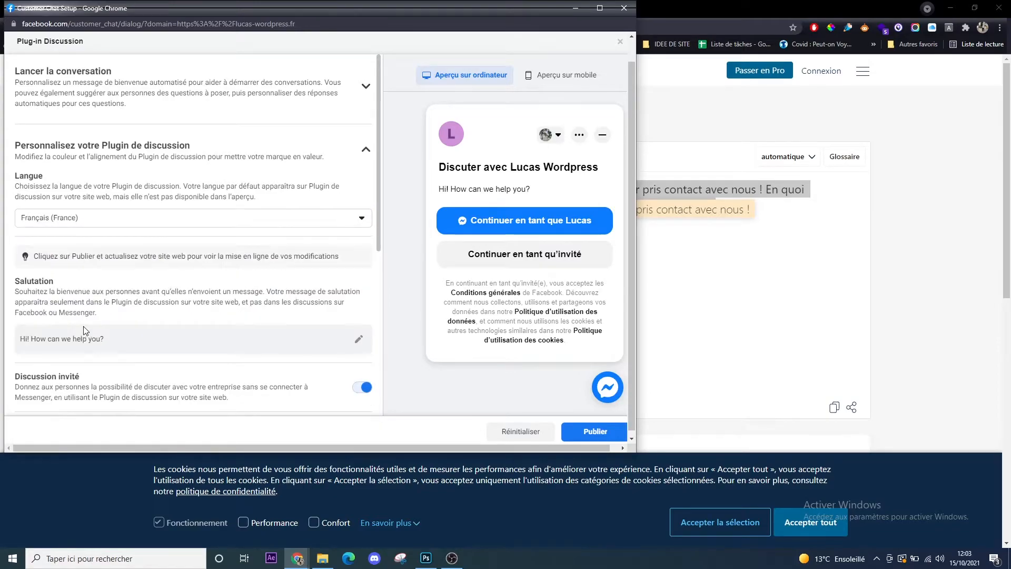
# Step: Open the Salutation text for editing and copy all of it
pyautogui.scroll(-2, 248, 237)
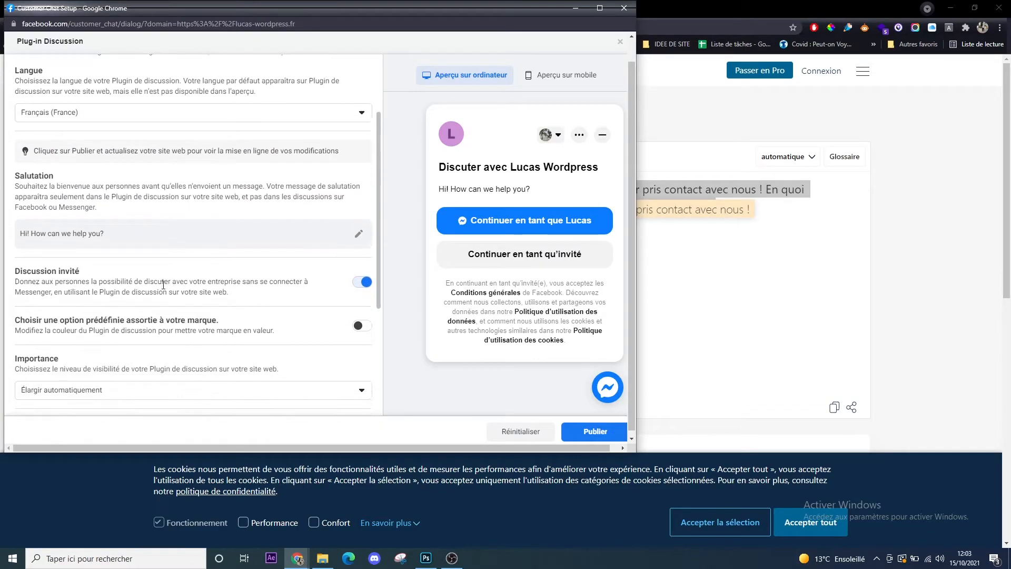
pyautogui.click(356, 234)
pyautogui.click(143, 253)
pyautogui.hotkey('ctrl', 'a')
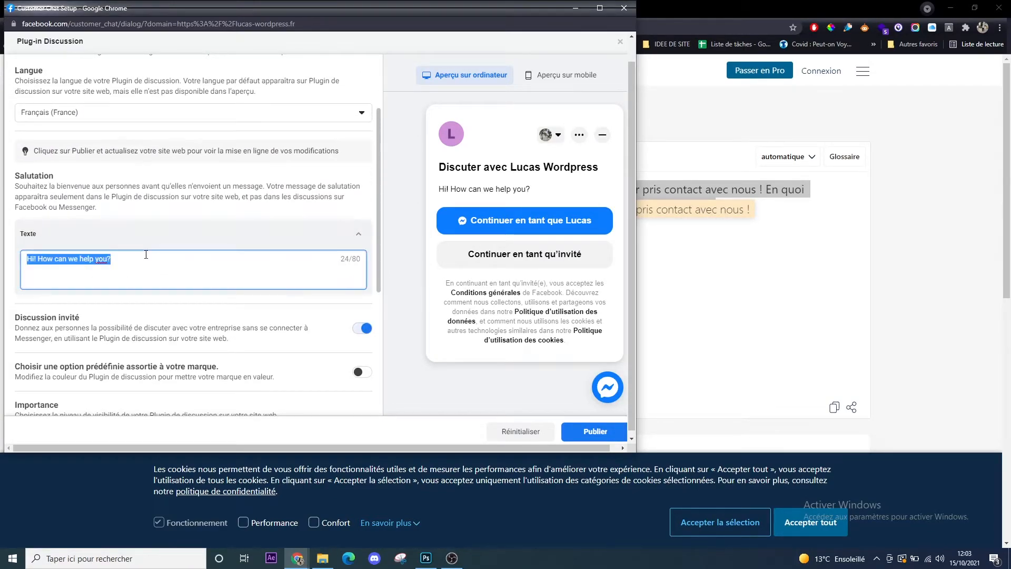
pyautogui.hotkey('ctrl', 'c')
# Step: Translate the copied greeting into French in DeepL and replace the Salutation text with "Bonjour ! Comment pouvons-nous vous aider ?"
pyautogui.hotkey('alt', 'Tab')
pyautogui.hotkey('ctrl', 'a')
pyautogui.hotkey('ctrl', 'v')
pyautogui.click(570, 192)
pyautogui.hotkey('ctrl', 'a')
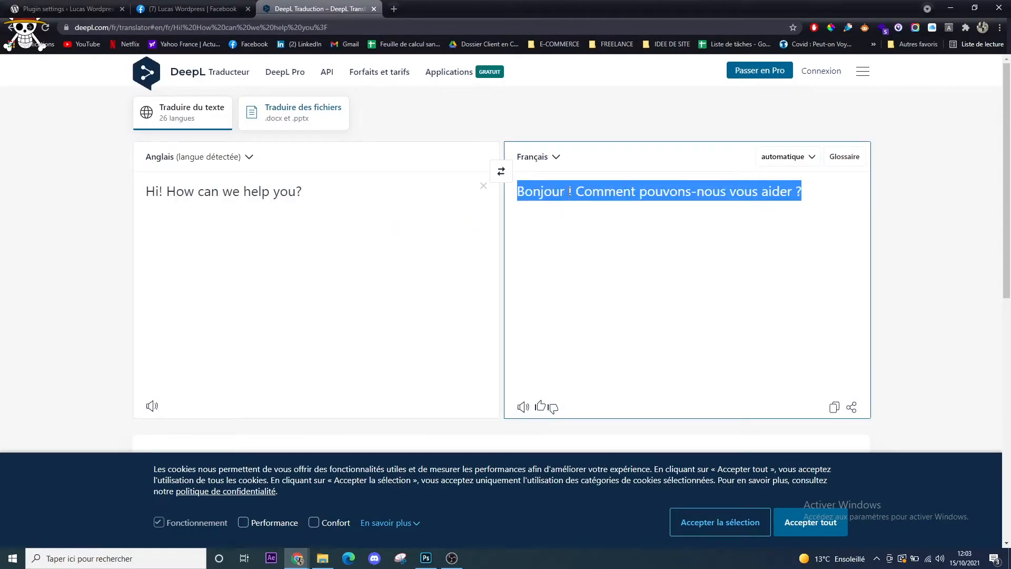
pyautogui.hotkey('ctrl', 'c')
pyautogui.hotkey('alt', 'Tab')
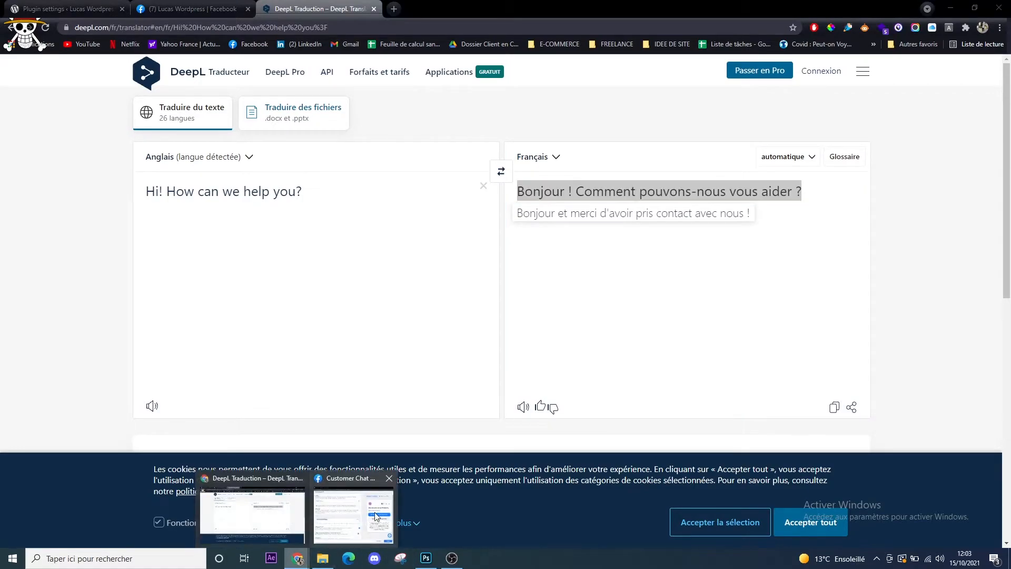
pyautogui.hotkey('ctrl', 'v')
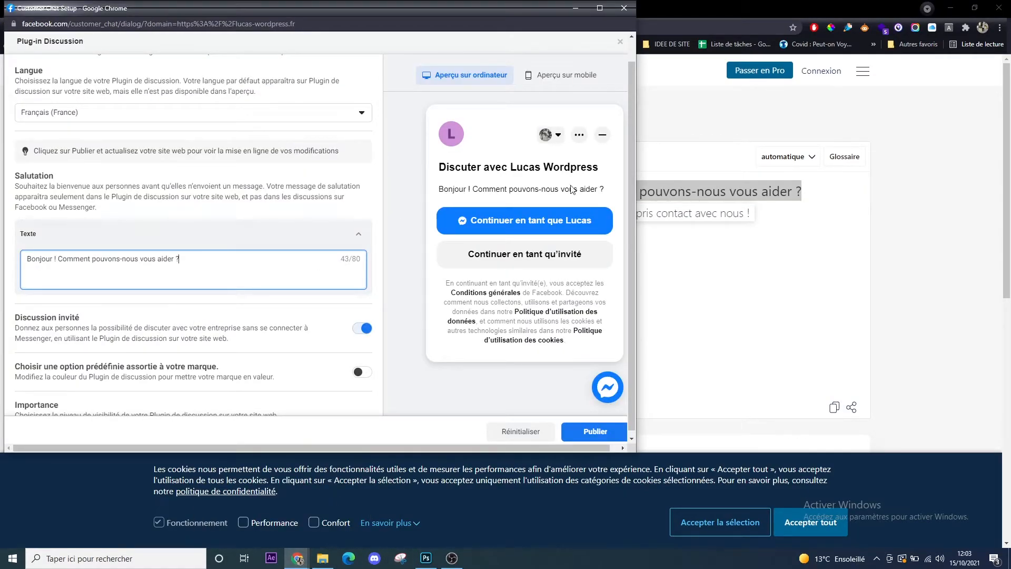
# Step: Review the remaining display and position settings, publish the chat plugin changes and dismiss the notification
pyautogui.scroll(-2, 195, 297)
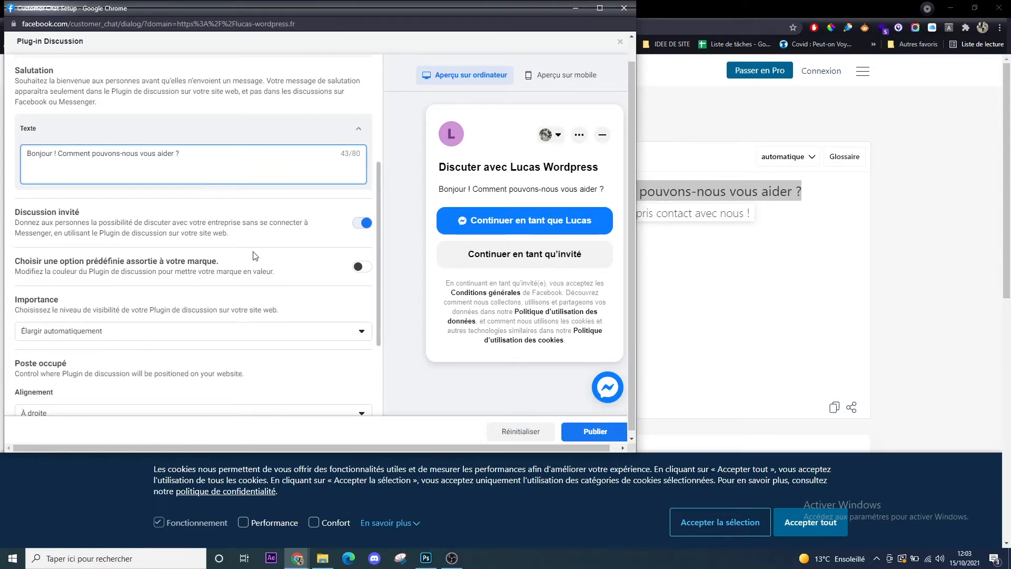
pyautogui.scroll(-1, 210, 299)
pyautogui.scroll(-2, 185, 293)
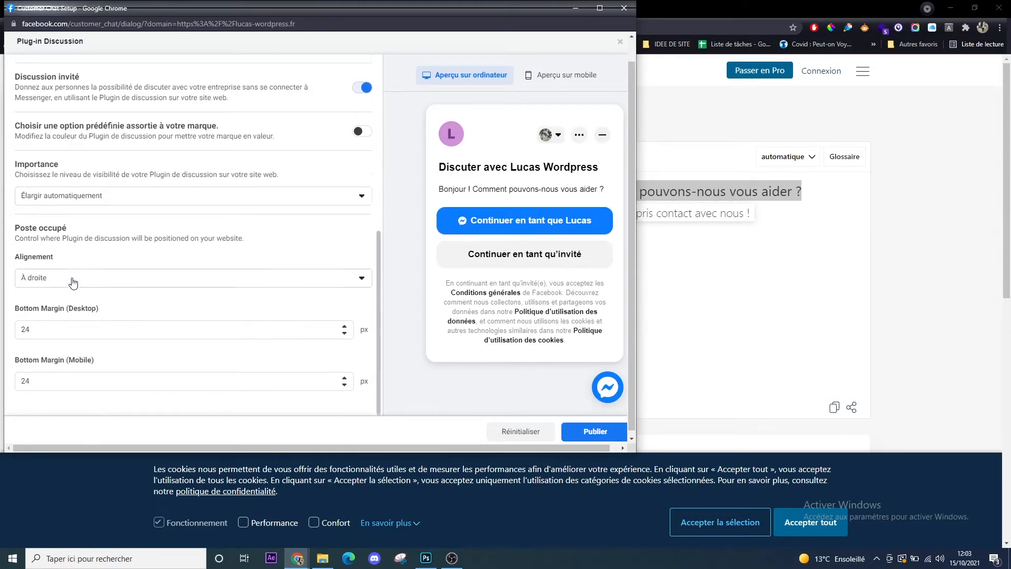
pyautogui.click(594, 431)
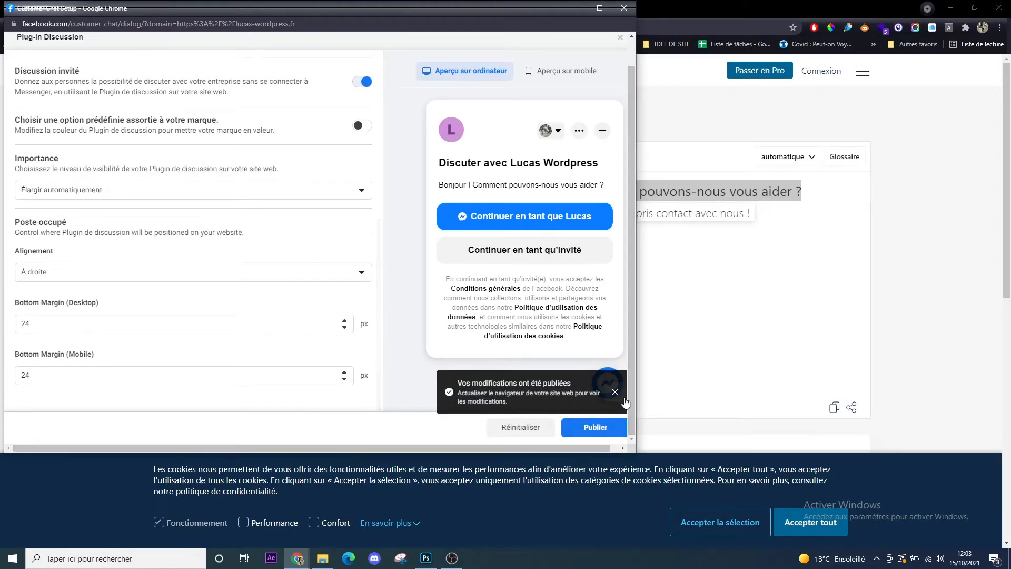
pyautogui.click(615, 391)
pyautogui.scroll(1, 485, 297)
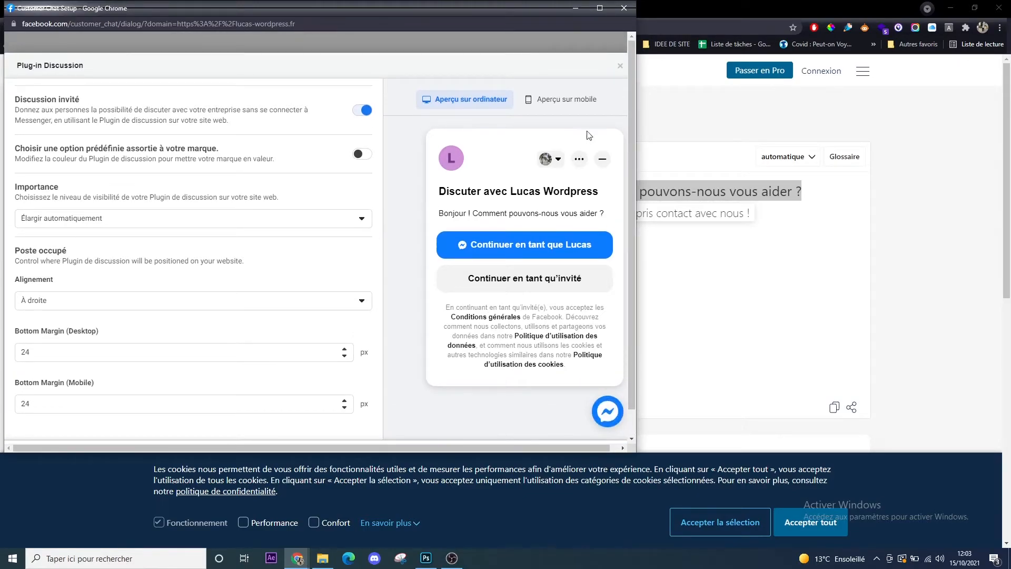
# Step: Switch back to the WordPress plugin settings, publish the chat setup once more and close its window
pyautogui.click(575, 8)
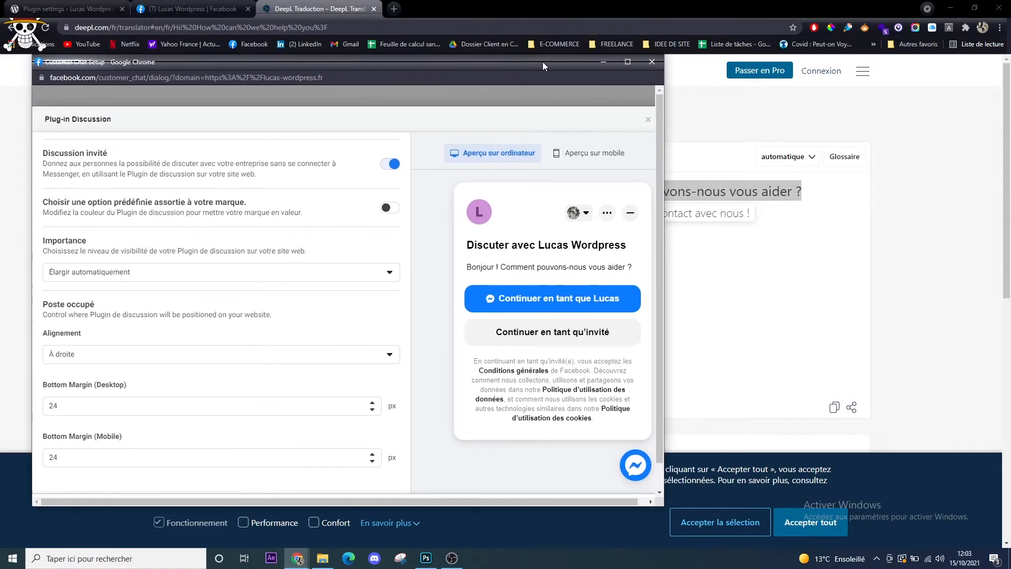
pyautogui.click(74, 8)
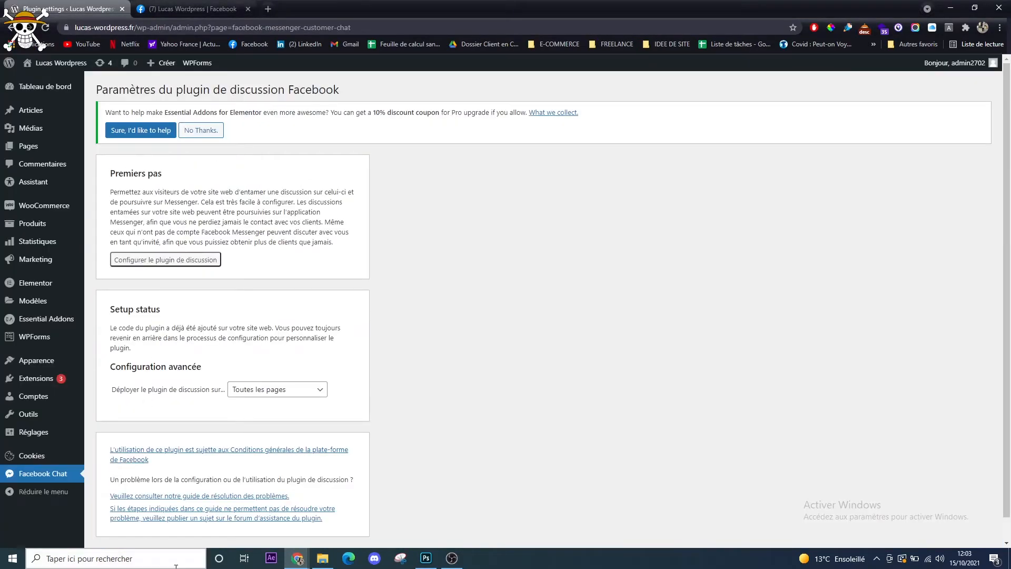
pyautogui.moveTo(298, 558)
pyautogui.click(368, 509)
pyautogui.scroll(-1, 513, 439)
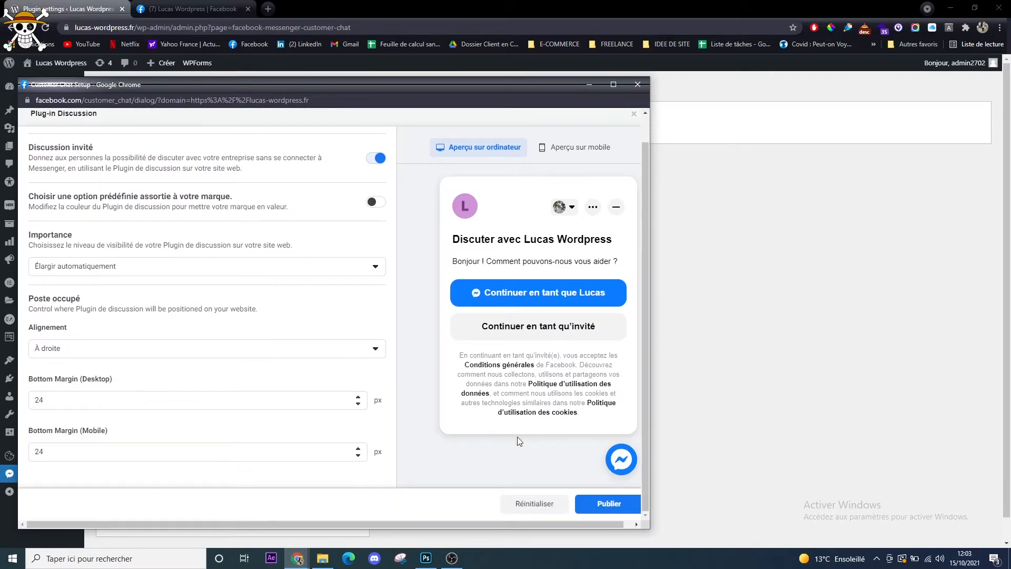
pyautogui.click(609, 503)
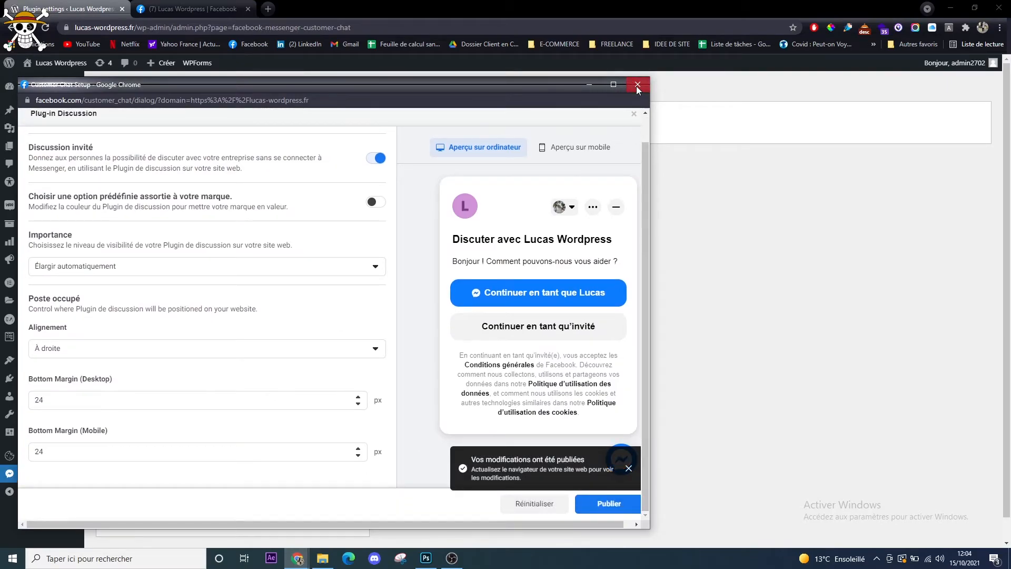
pyautogui.click(637, 85)
# Step: Reload the Facebook Chat settings page and open the Lucas Wordpress site's front end in a new tab
pyautogui.click(45, 27)
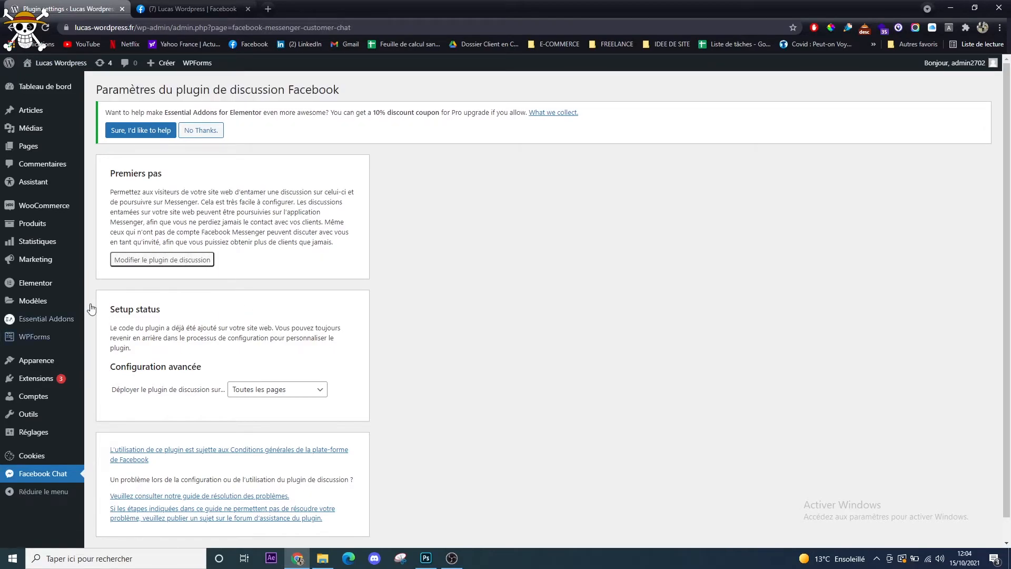
pyautogui.moveTo(48, 64)
pyautogui.click(51, 84)
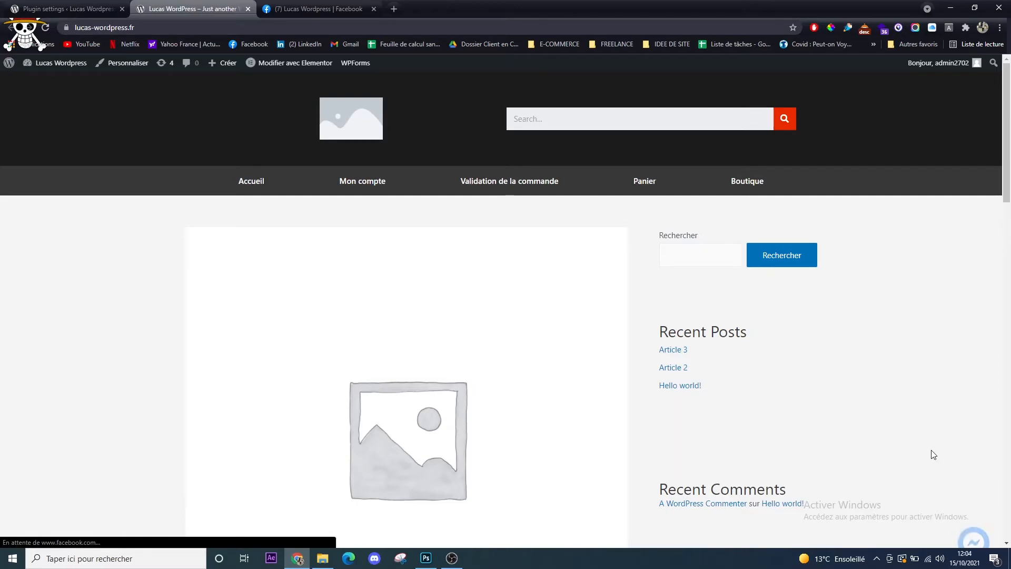
# Step: Start a conversation in the site's Messenger chat widget, continuing with the signed-in Facebook account and confirming in the pop-up window
pyautogui.scroll(-1, 840, 431)
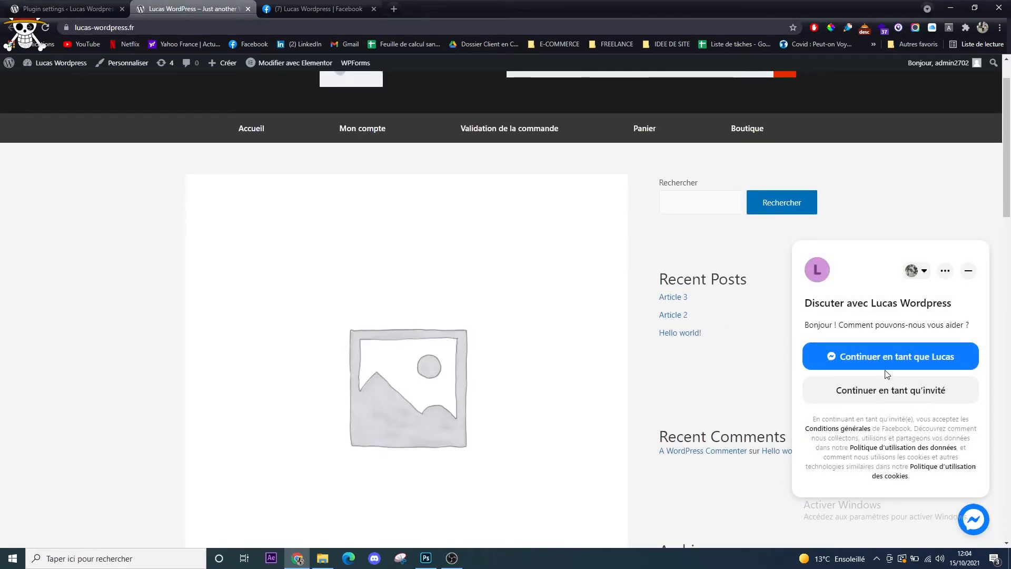
pyautogui.click(904, 362)
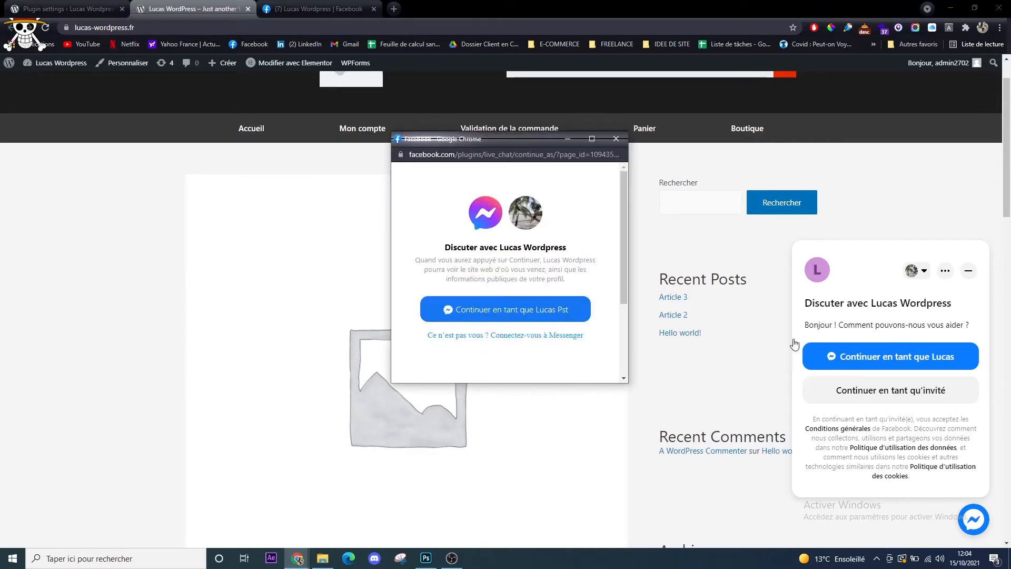
pyautogui.click(511, 321)
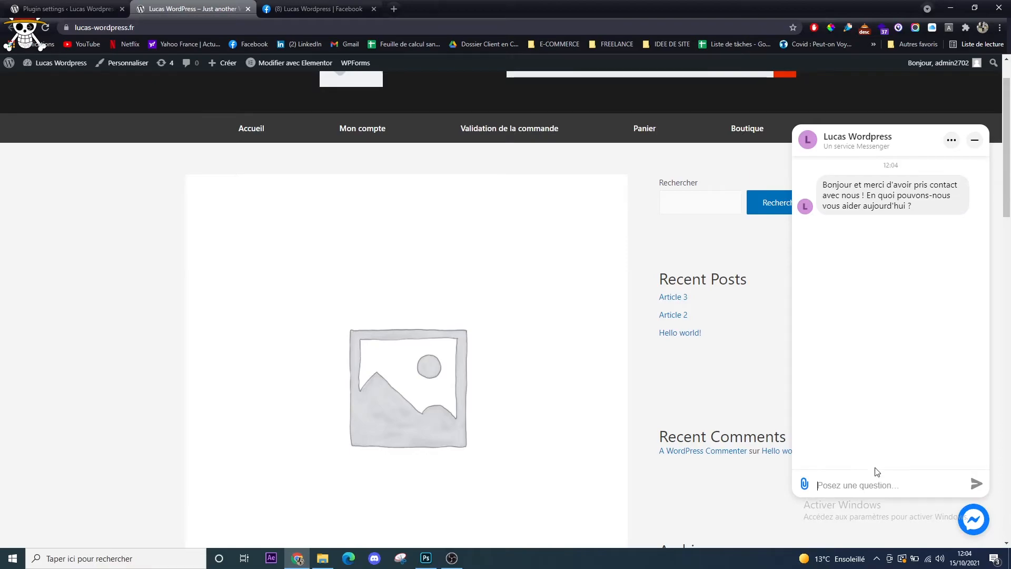
# Step: Read the automatic welcome message in the site's chat window and send "bonjour" as a visitor
pyautogui.moveTo(831, 182); pyautogui.dragTo(937, 215)
pyautogui.click(880, 483)
pyautogui.write('b')
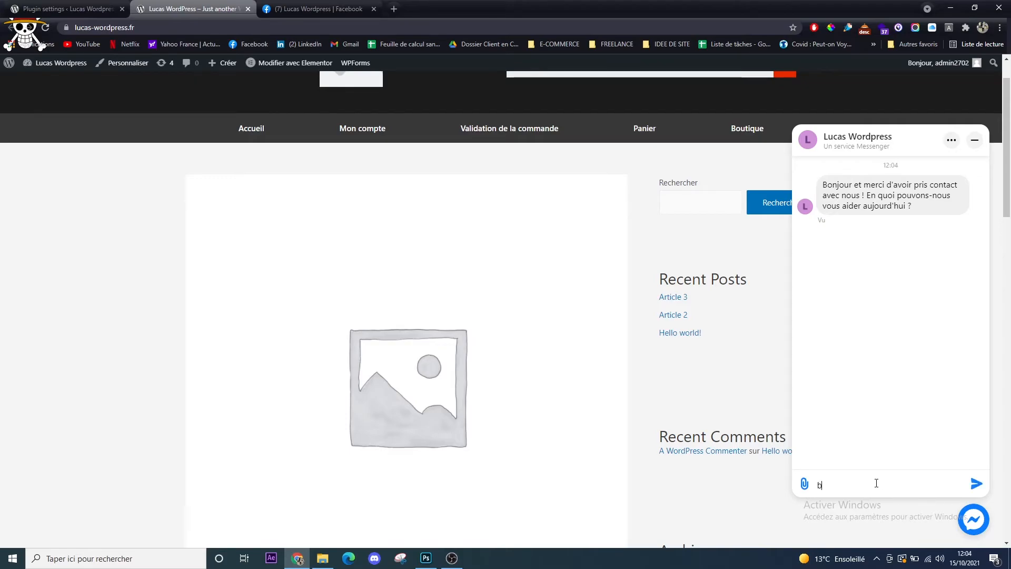
pyautogui.write('onjour')
pyautogui.press('Return')
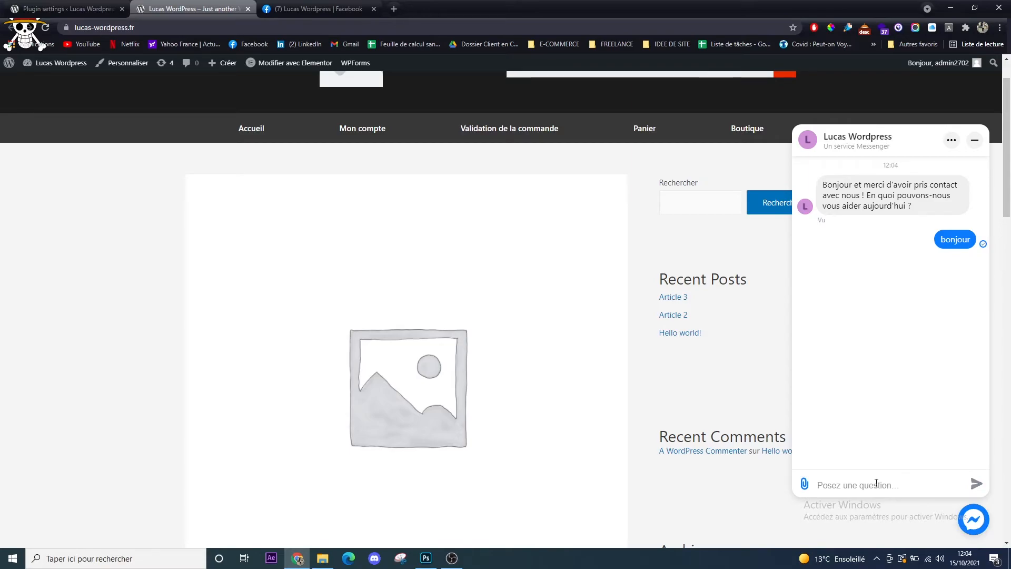
# Step: Switch to the Facebook page's inbox and answer the visitor's message with "avez vous besoin d'aide ?"
pyautogui.click(363, 13)
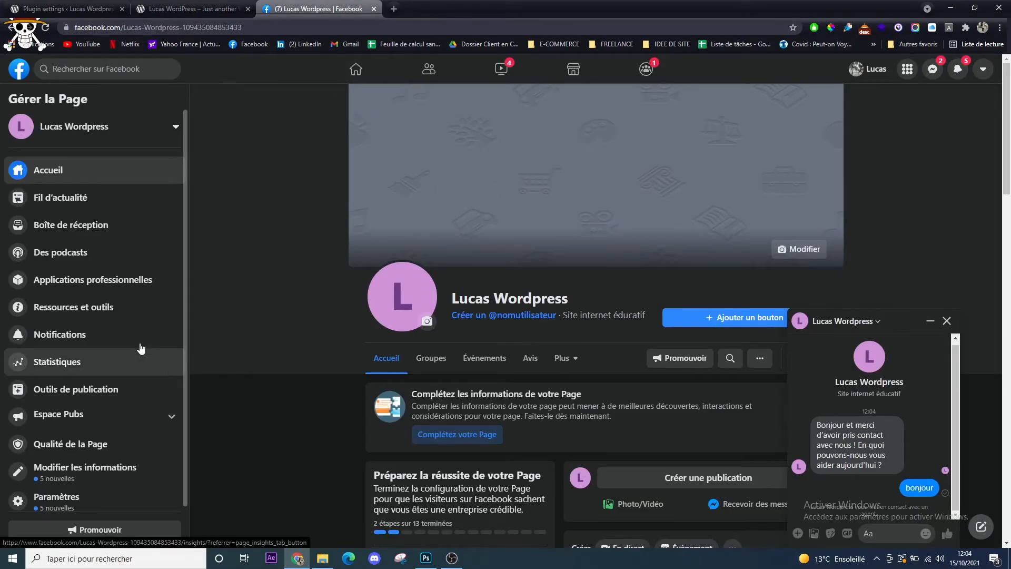
pyautogui.click(135, 224)
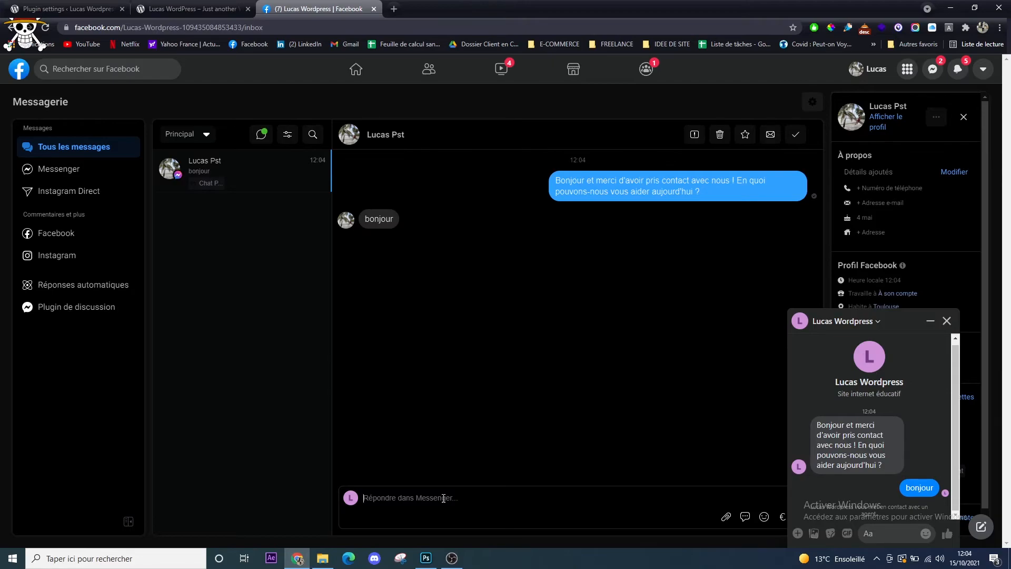
pyautogui.write("avez vous besoin d'aide")
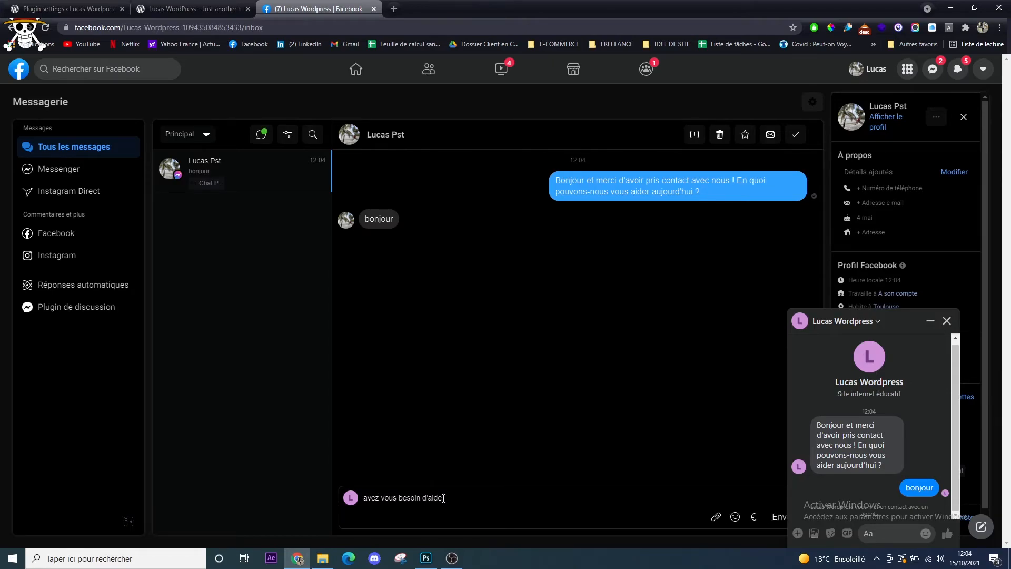
pyautogui.press('Return')
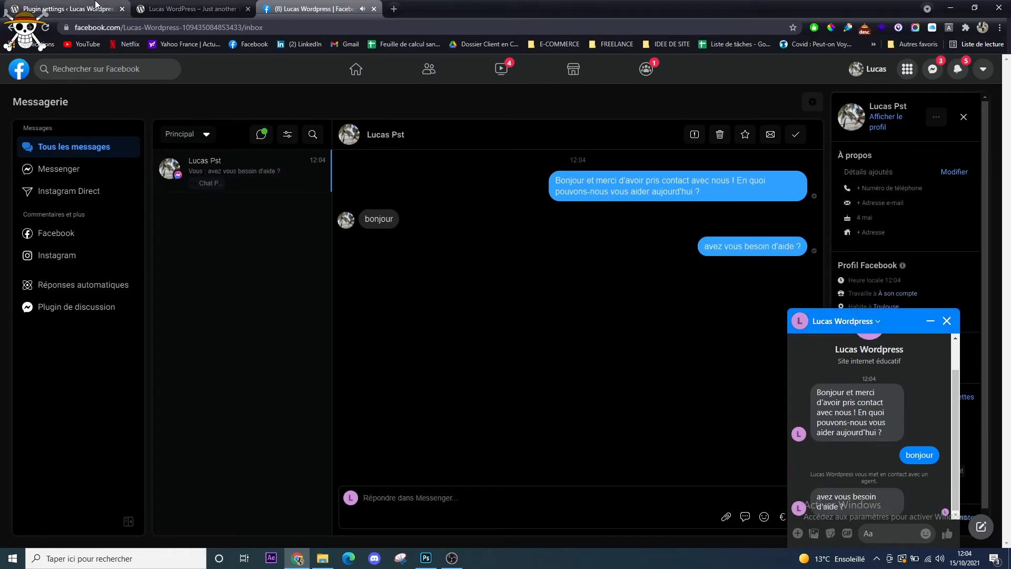
# Step: Return to the WordPress site's front end and check the chat window for the page's reply
pyautogui.click(170, 5)
pyautogui.moveTo(851, 273); pyautogui.dragTo(947, 274)
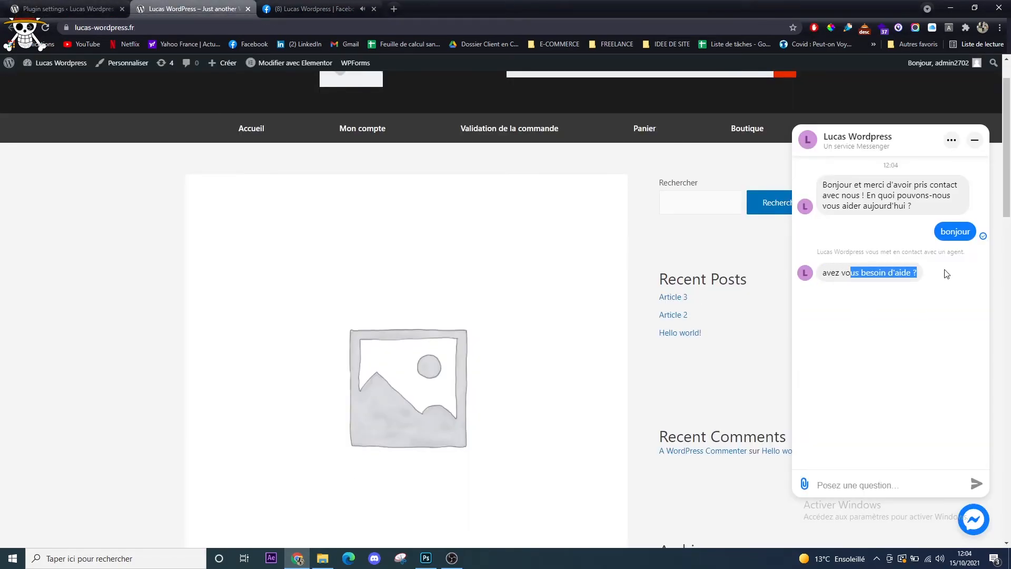
pyautogui.click(913, 293)
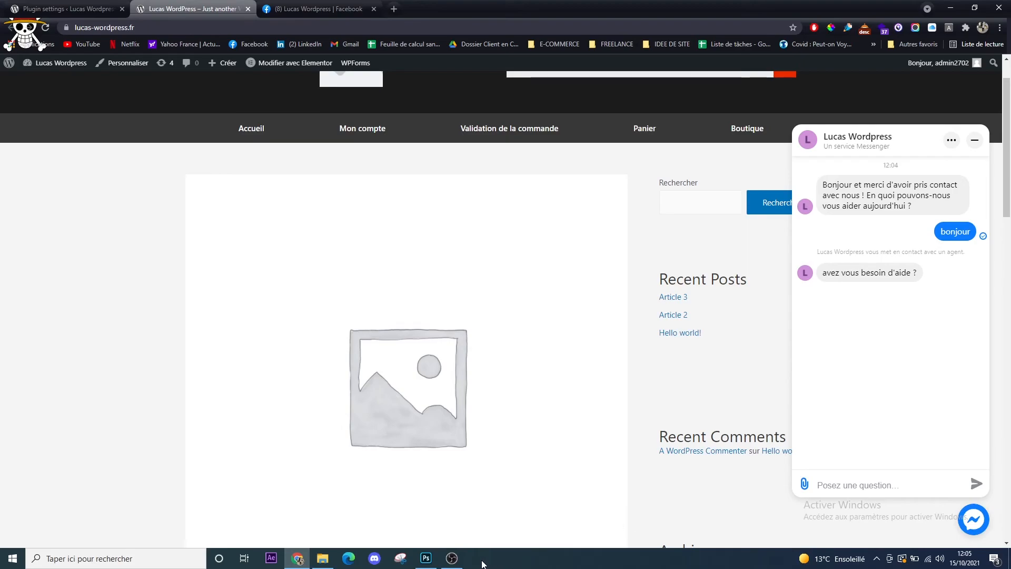
pyautogui.click(452, 558)
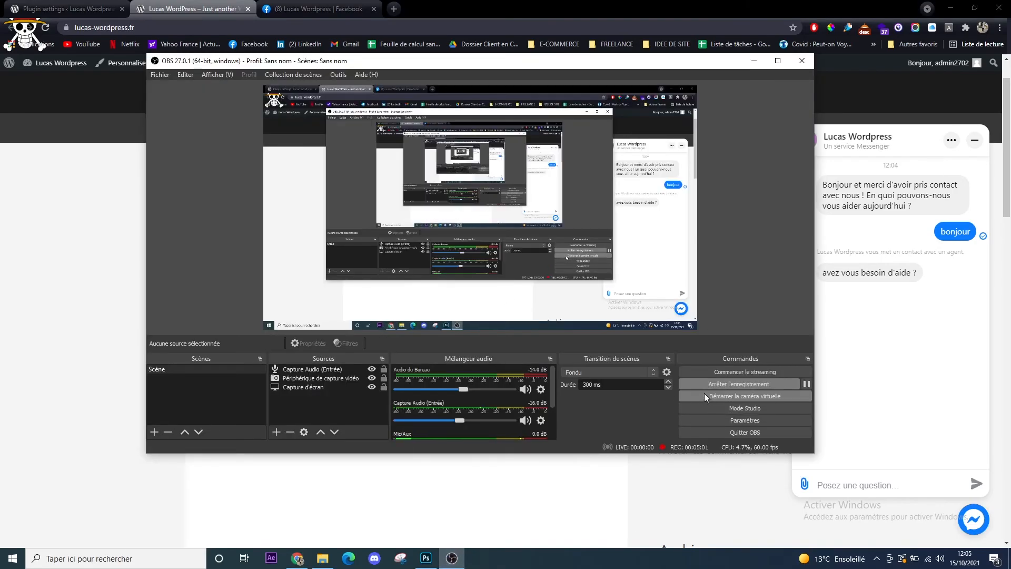